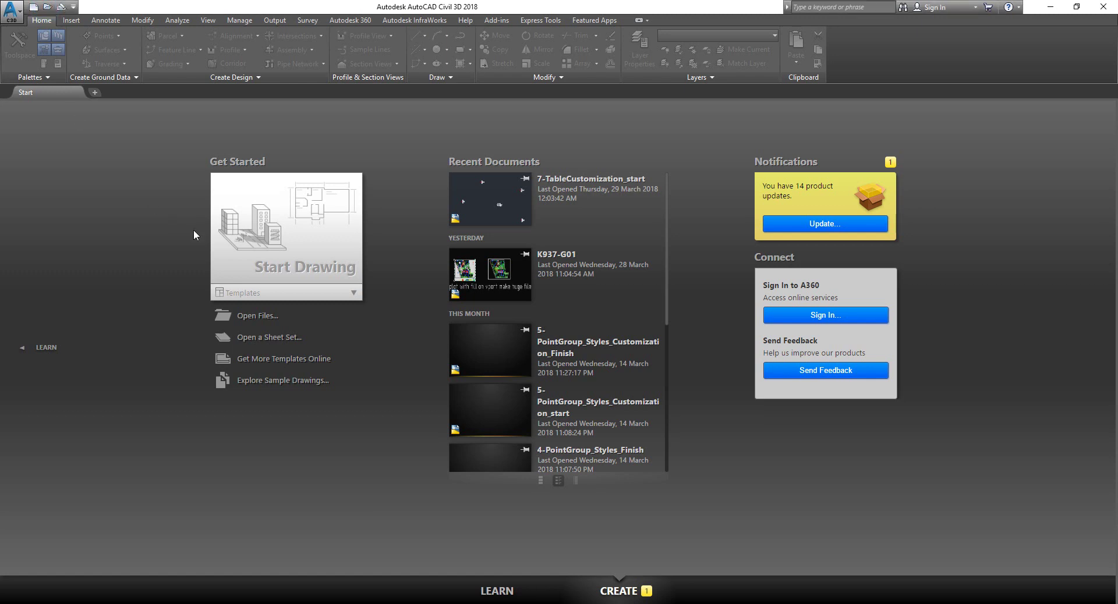
Open 7-TableCustomization_start.dwg and dismiss the missing pay item file warning with Take no action.
{"action": "left_click", "coordinate": [46, 6]}
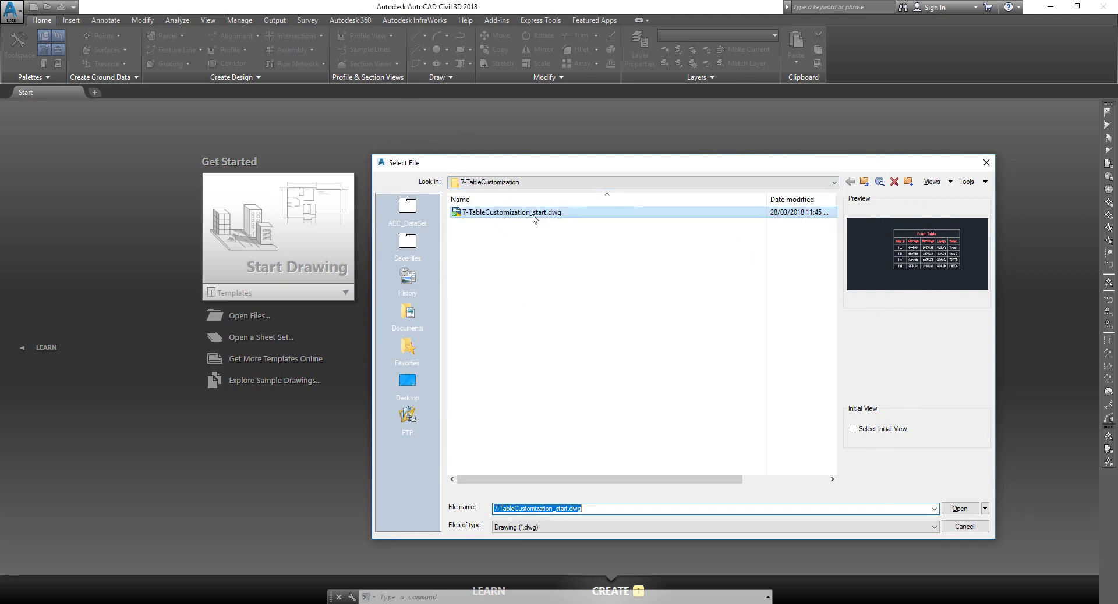
{"action": "left_click", "coordinate": [960, 509]}
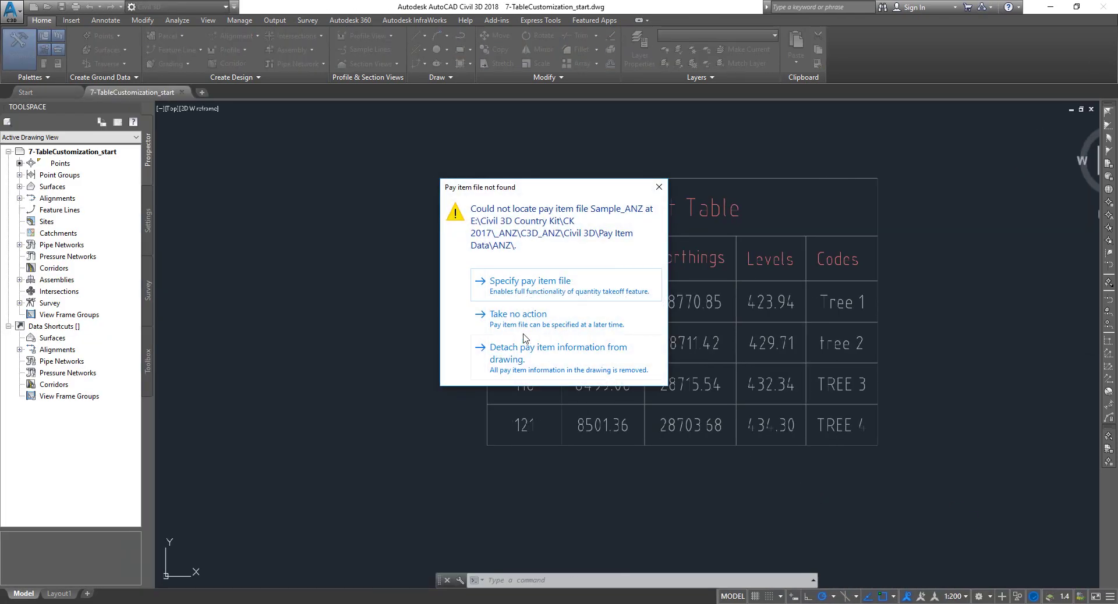
{"action": "left_click", "coordinate": [522, 335]}
Zoom and pan so the Point Table listing points 112, 115, 118 and 121 is legible.
{"action": "scroll", "coordinate": [612, 424], "scroll_direction": "down", "scroll_amount": 10}
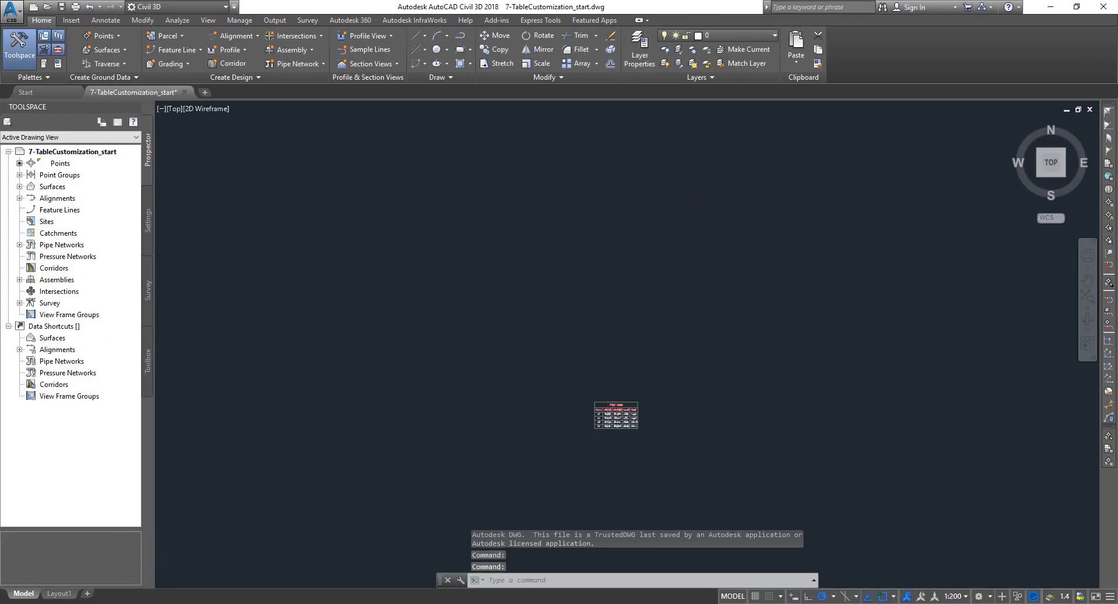
{"action": "scroll", "coordinate": [607, 426], "scroll_direction": "down", "scroll_amount": 5}
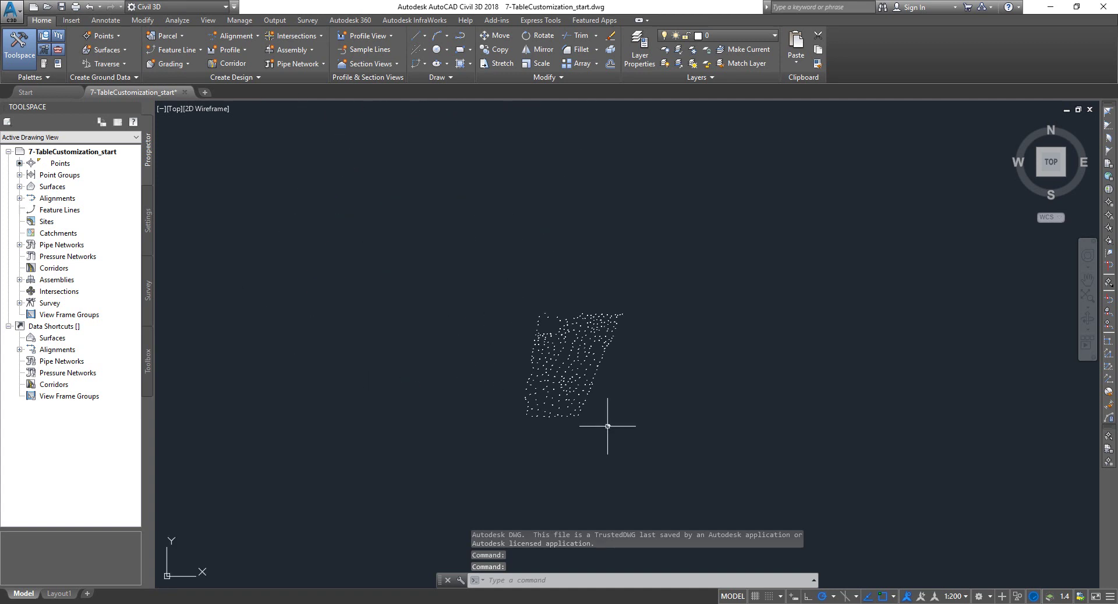
{"action": "scroll", "coordinate": [607, 431], "scroll_direction": "up", "scroll_amount": 6}
{"action": "scroll", "coordinate": [543, 429], "scroll_direction": "down", "scroll_amount": 4}
{"action": "middle_click_drag", "start_coordinate": [543, 429], "coordinate": [474, 250]}
{"action": "scroll", "coordinate": [461, 274], "scroll_direction": "up", "scroll_amount": 3}
{"action": "scroll", "coordinate": [501, 206], "scroll_direction": "up", "scroll_amount": 4}
{"action": "scroll", "coordinate": [501, 206], "scroll_direction": "up", "scroll_amount": 8}
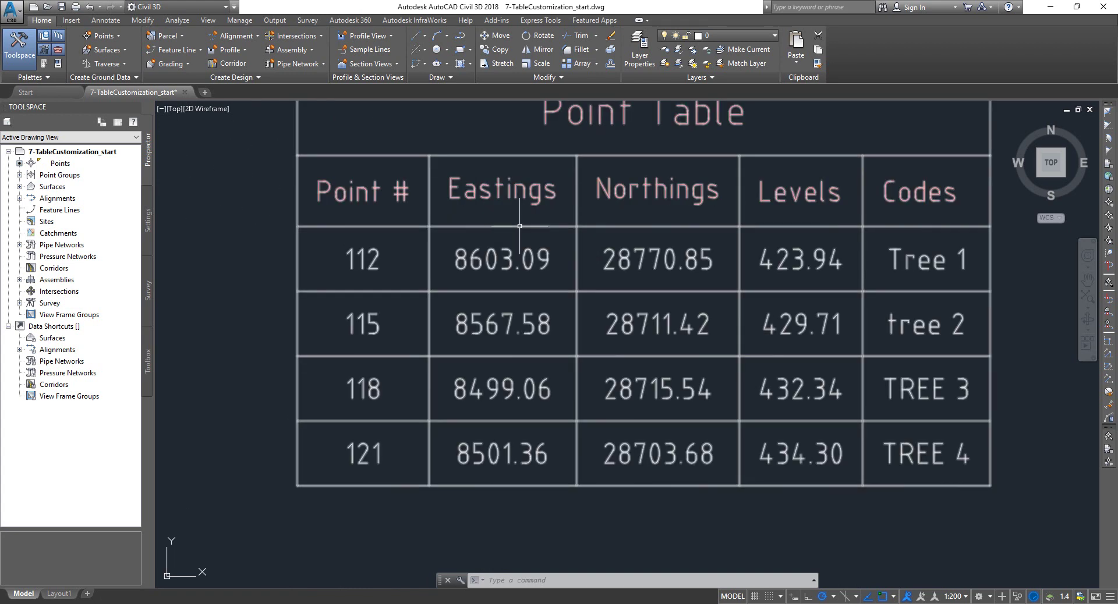
{"action": "scroll", "coordinate": [519, 226], "scroll_direction": "down", "scroll_amount": 4}
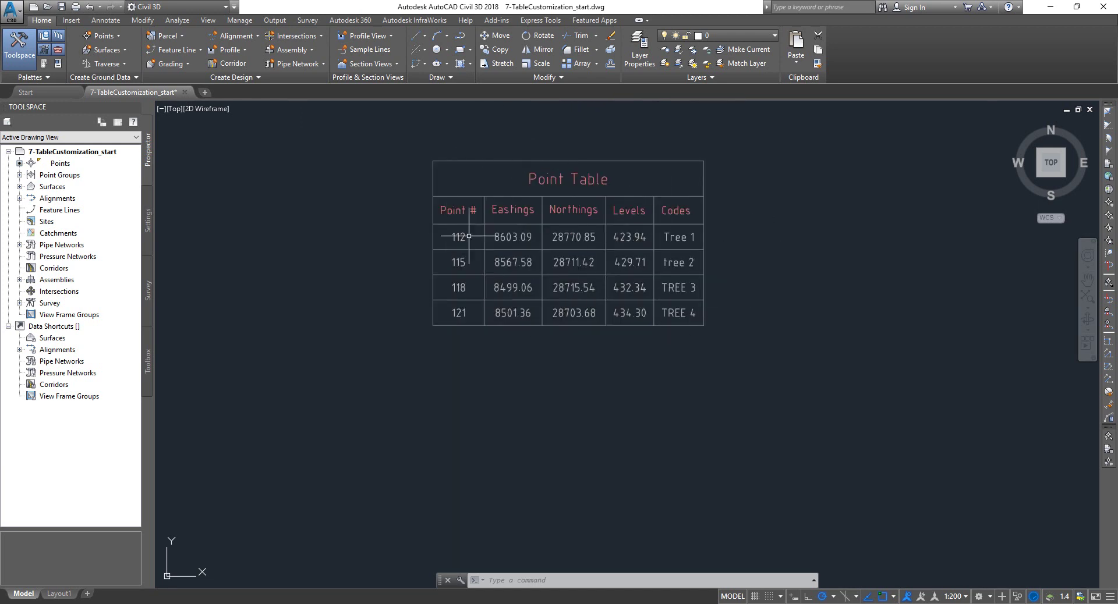
Try the Pt East North Level Desc style on the Point Table, then undo the change.
{"action": "left_click", "coordinate": [496, 161]}
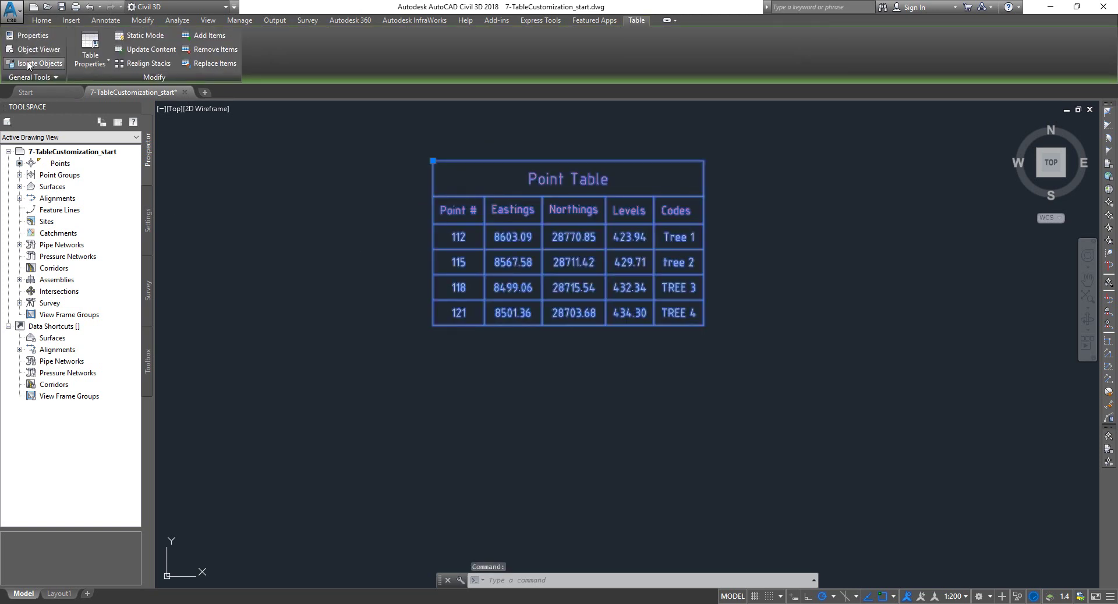
{"action": "left_click", "coordinate": [96, 64]}
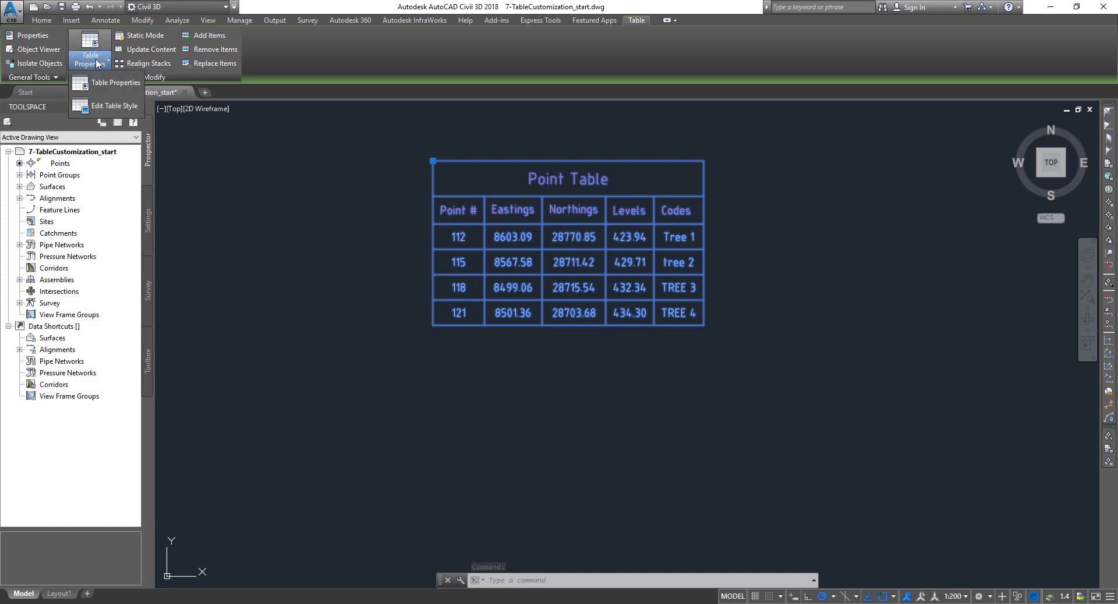
{"action": "left_click", "coordinate": [102, 83]}
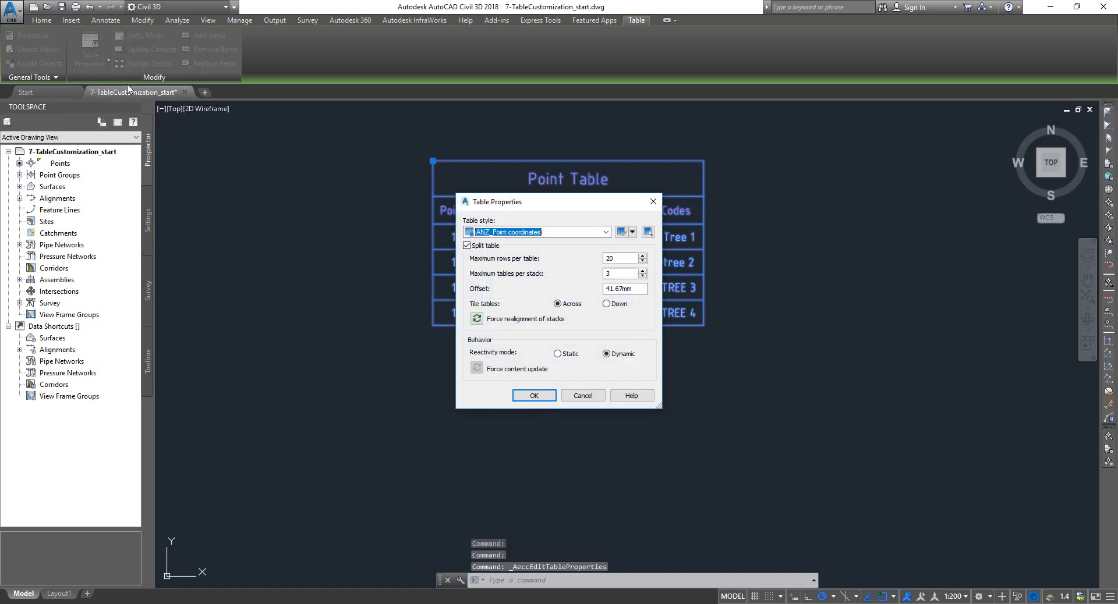
{"action": "left_click", "coordinate": [542, 233]}
{"action": "left_click", "coordinate": [531, 256]}
{"action": "left_click", "coordinate": [534, 396]}
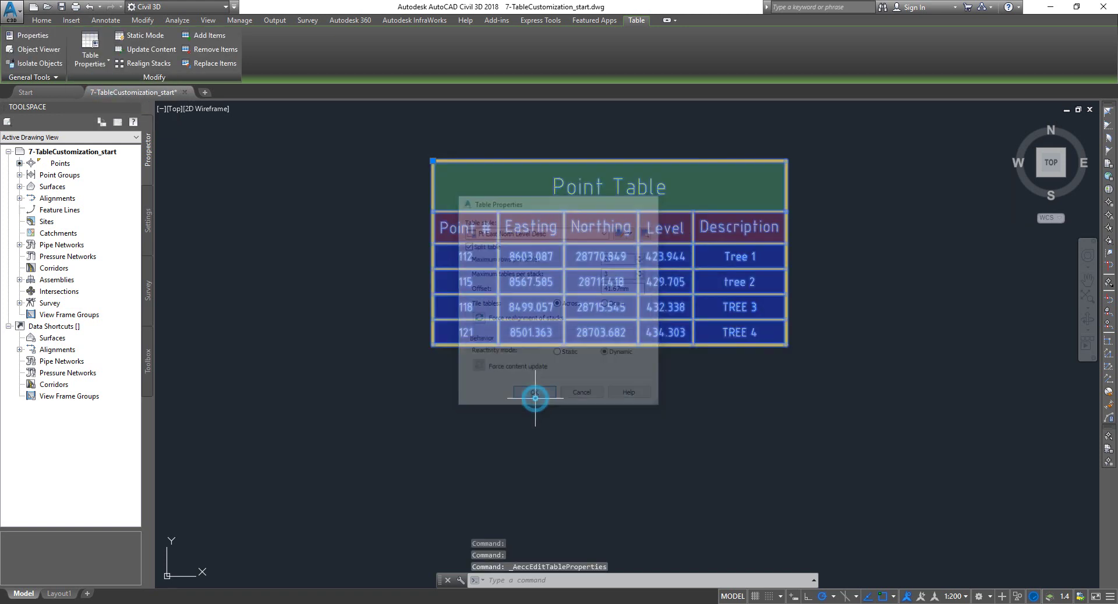
{"action": "key", "text": "ctrl+z"}
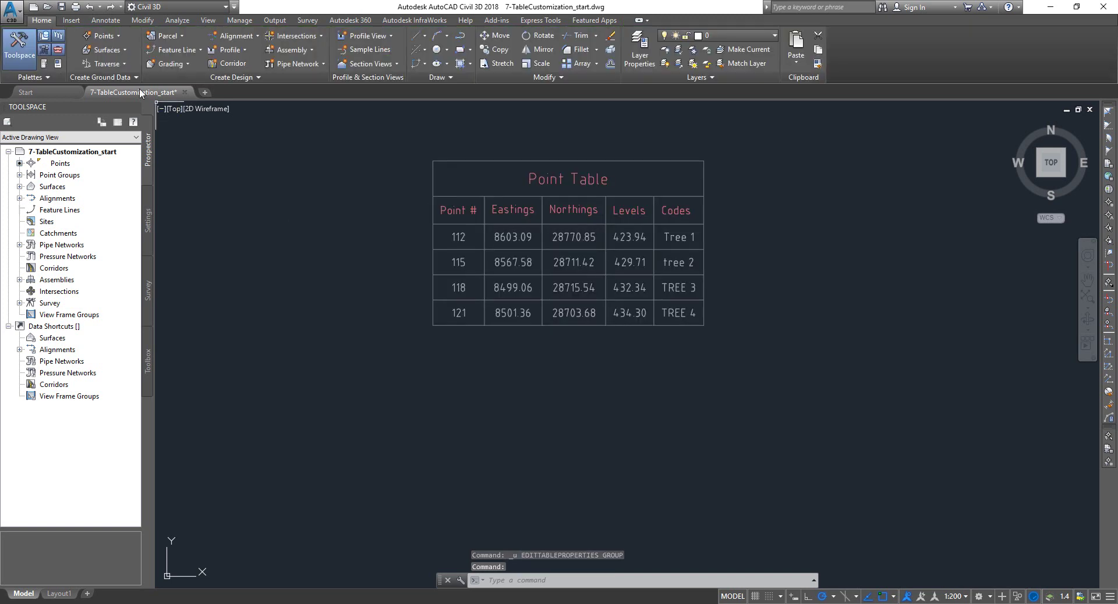
Reopen the Point Table's properties and bring up the style management menu for ANZ_Point coordinates.
{"action": "left_click", "coordinate": [492, 175]}
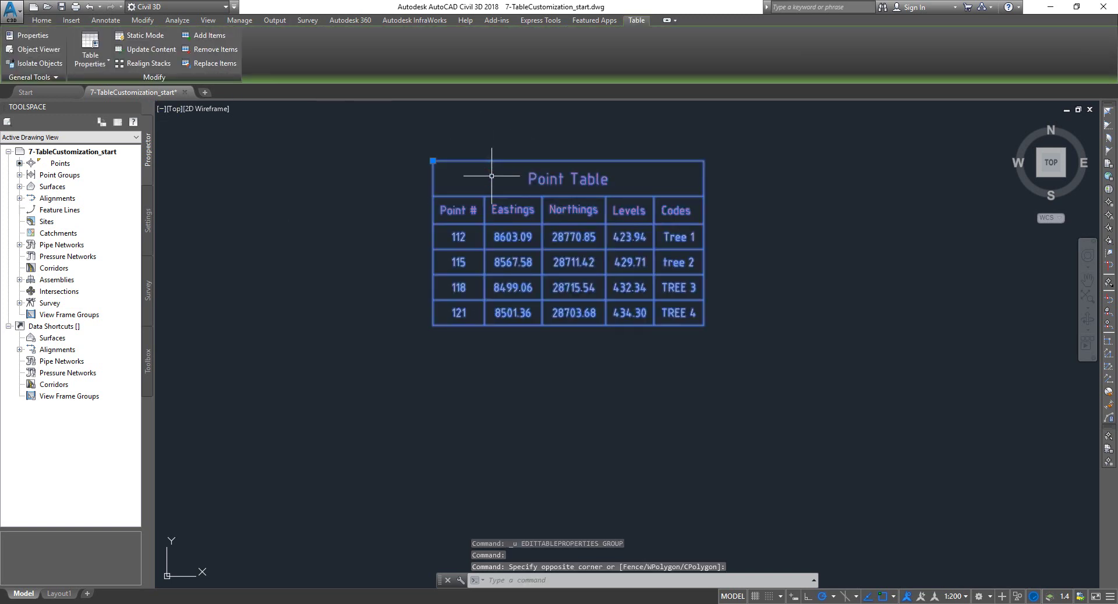
{"action": "left_click", "coordinate": [95, 61]}
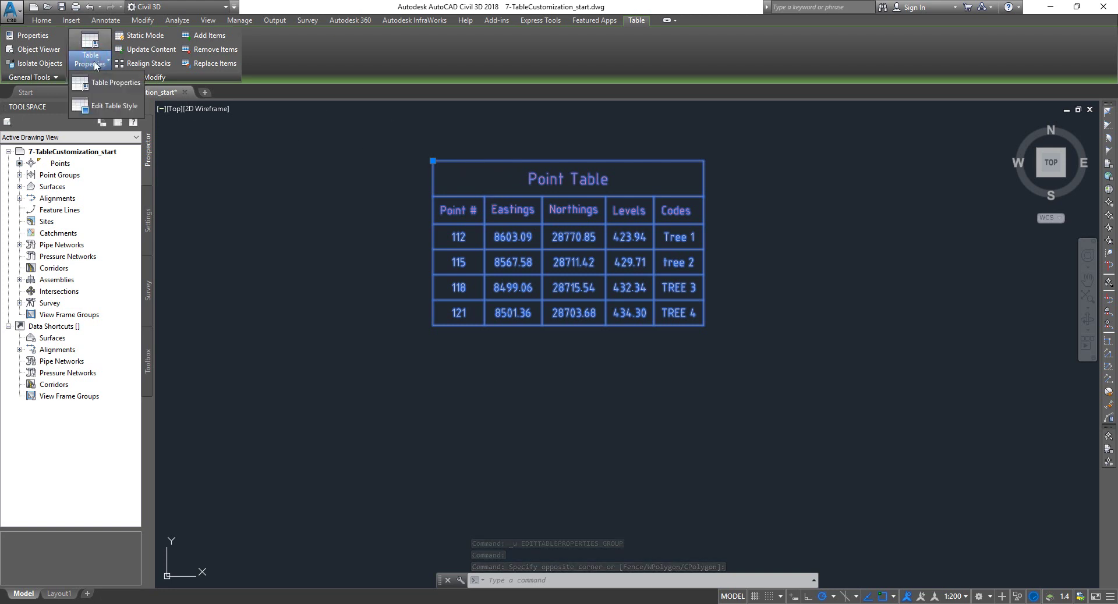
{"action": "left_click", "coordinate": [107, 84]}
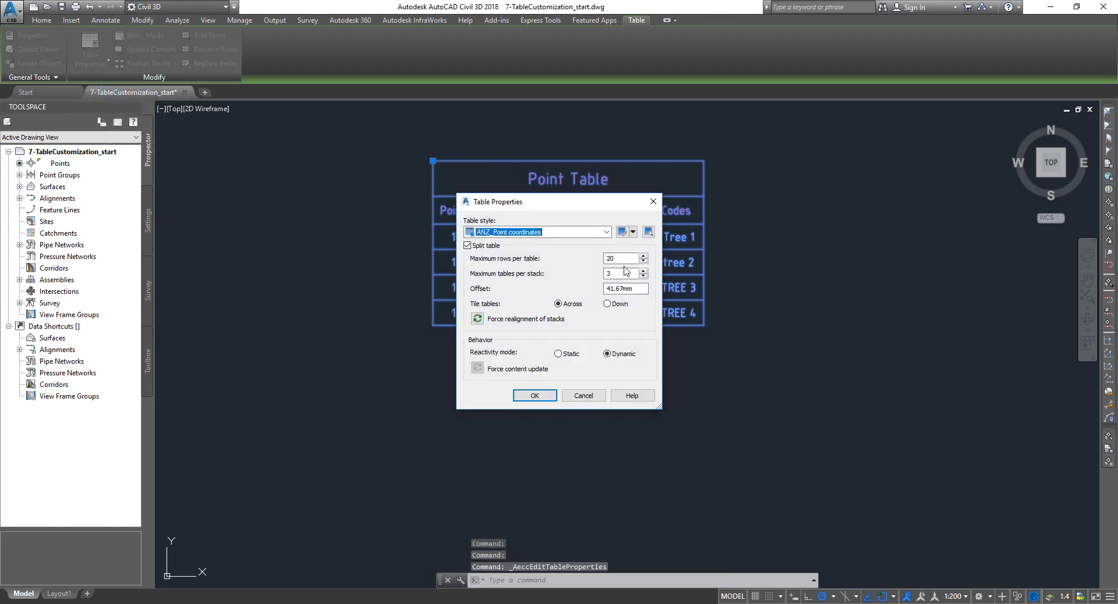
{"action": "left_click", "coordinate": [633, 232]}
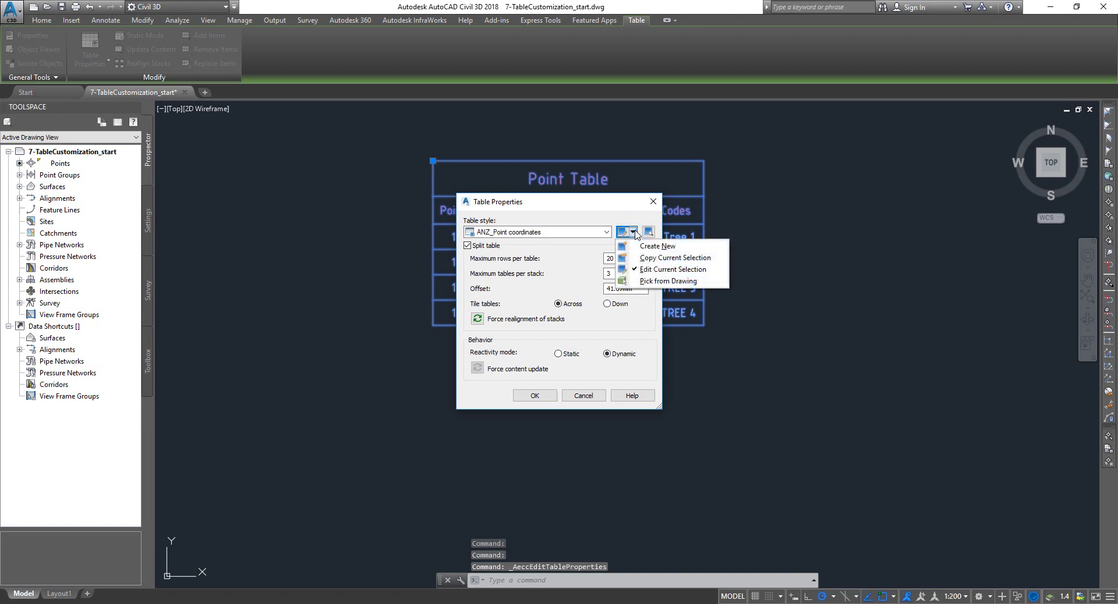
Copy the ANZ_Point coordinates style and rename the copy EX_Point coordinates, removing the [Copy] suffix.
{"action": "left_click", "coordinate": [664, 259]}
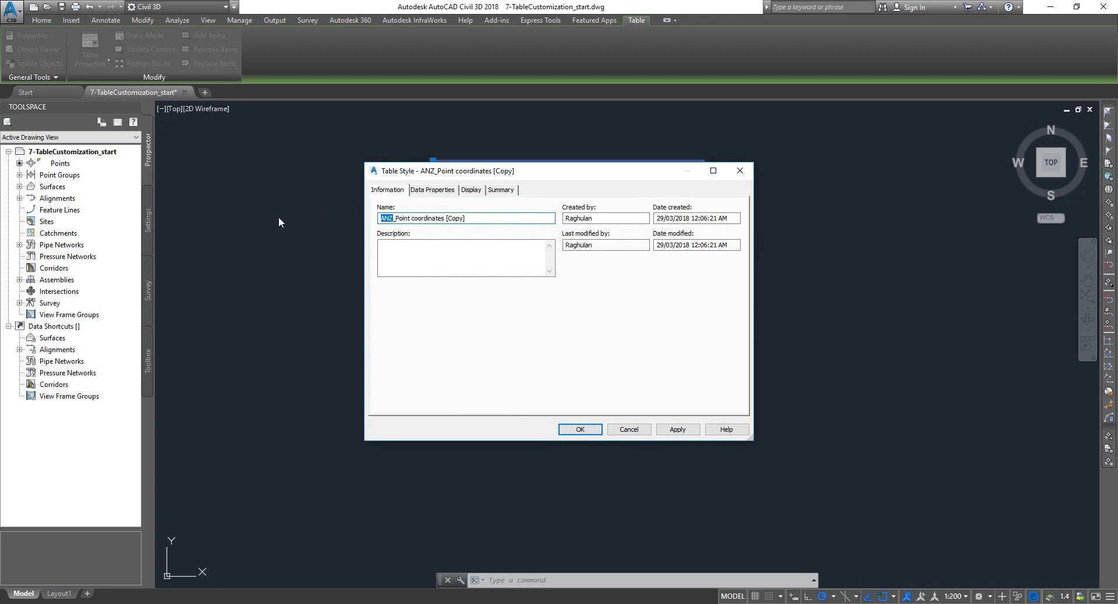
{"action": "type", "text": "EX"}
{"action": "double_click", "coordinate": [385, 218]}
{"action": "left_click", "coordinate": [388, 218]}
{"action": "double_click", "coordinate": [459, 218]}
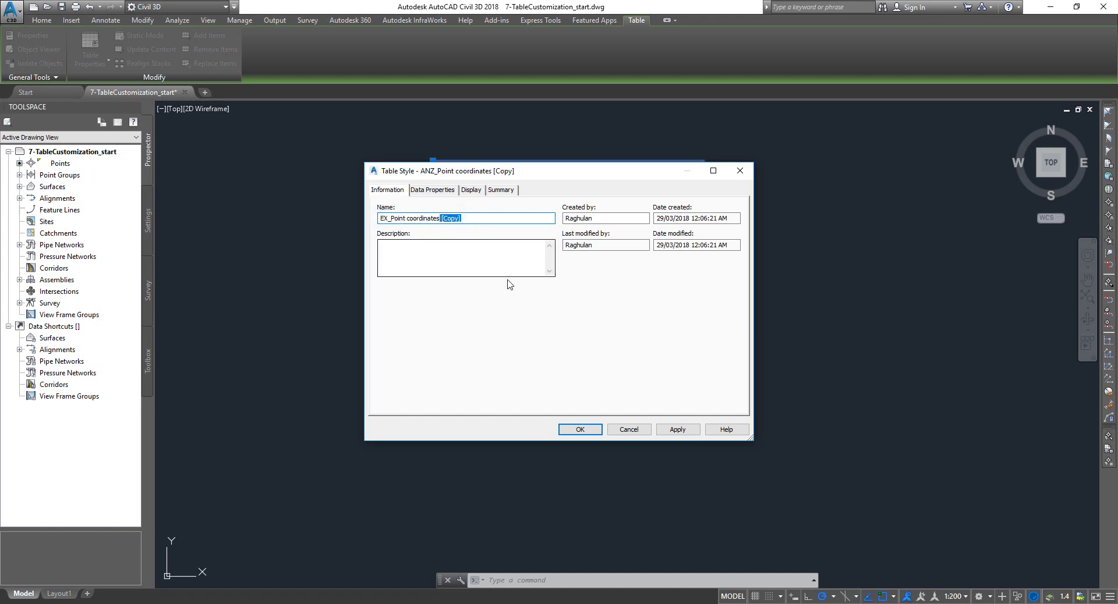
{"action": "key", "text": "BackSpace"}
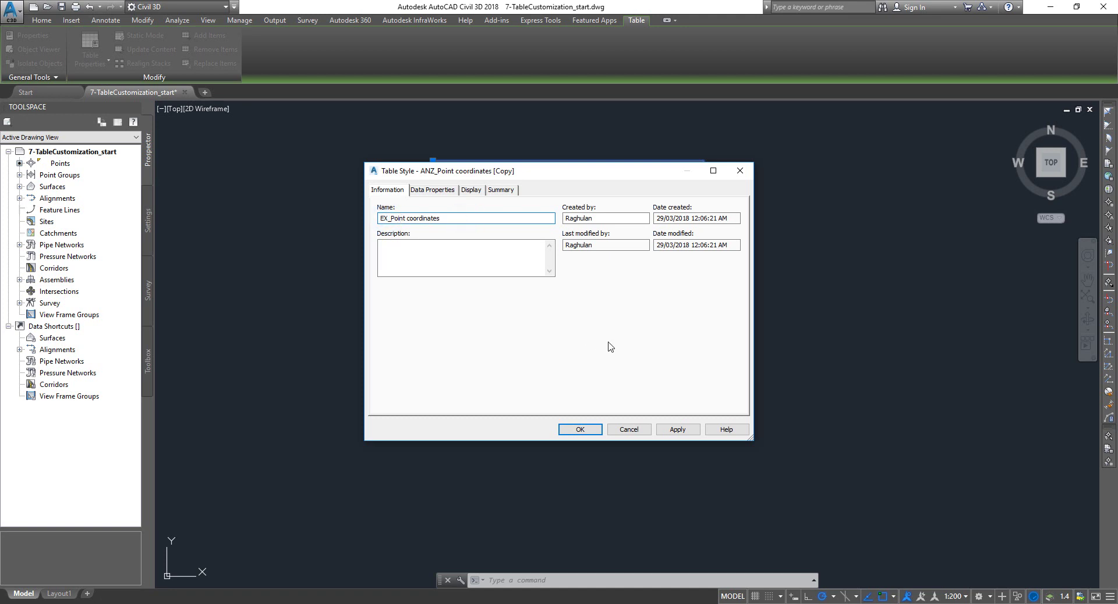
{"action": "left_click", "coordinate": [468, 252]}
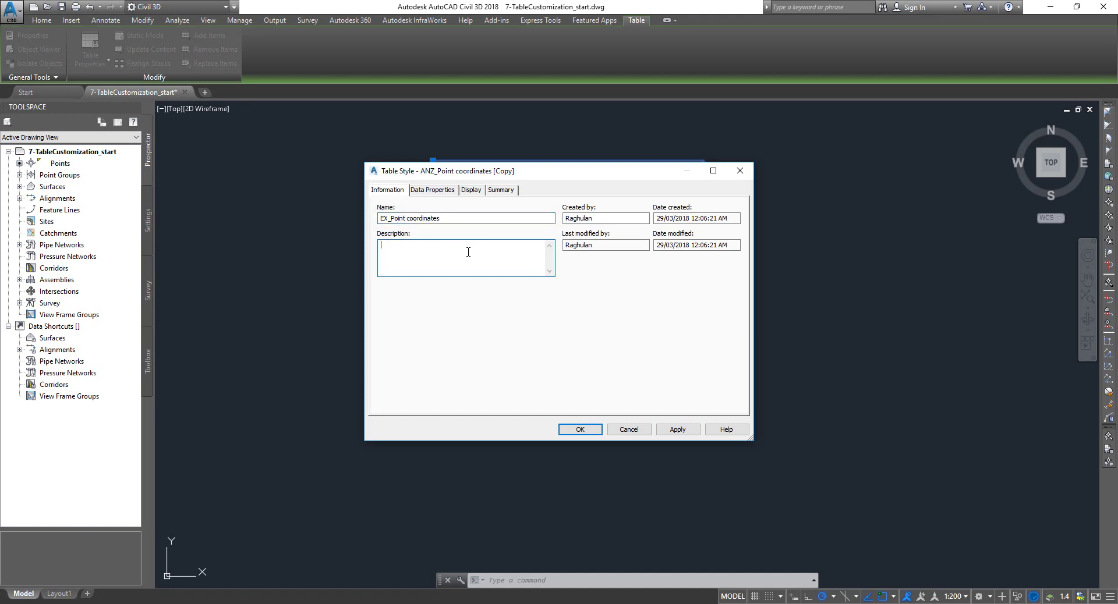
{"action": "double_click", "coordinate": [598, 218]}
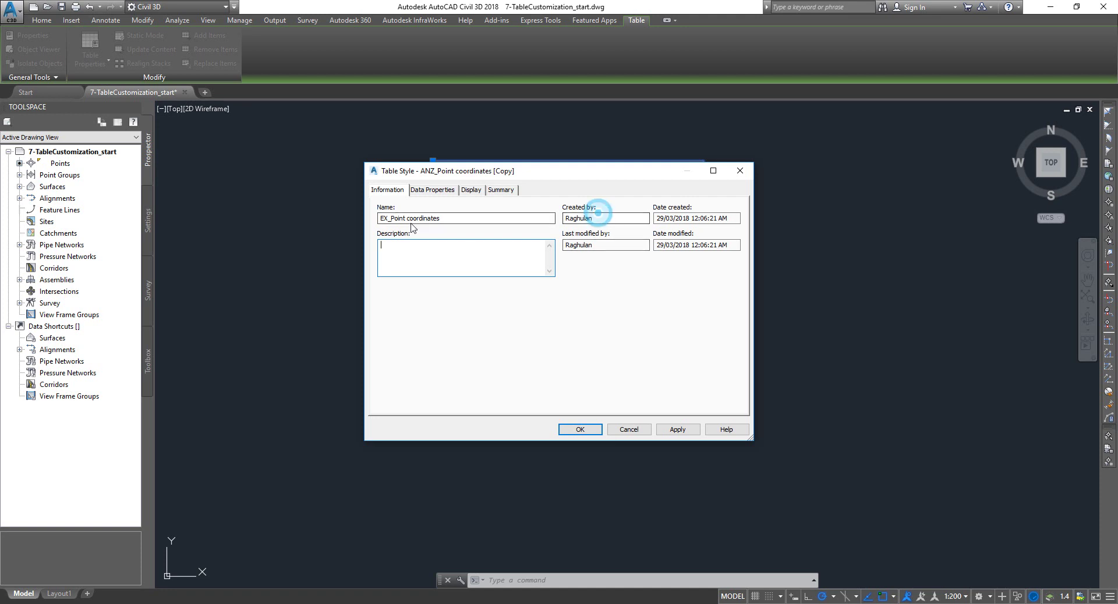
{"action": "double_click", "coordinate": [606, 247]}
{"action": "left_click", "coordinate": [437, 190]}
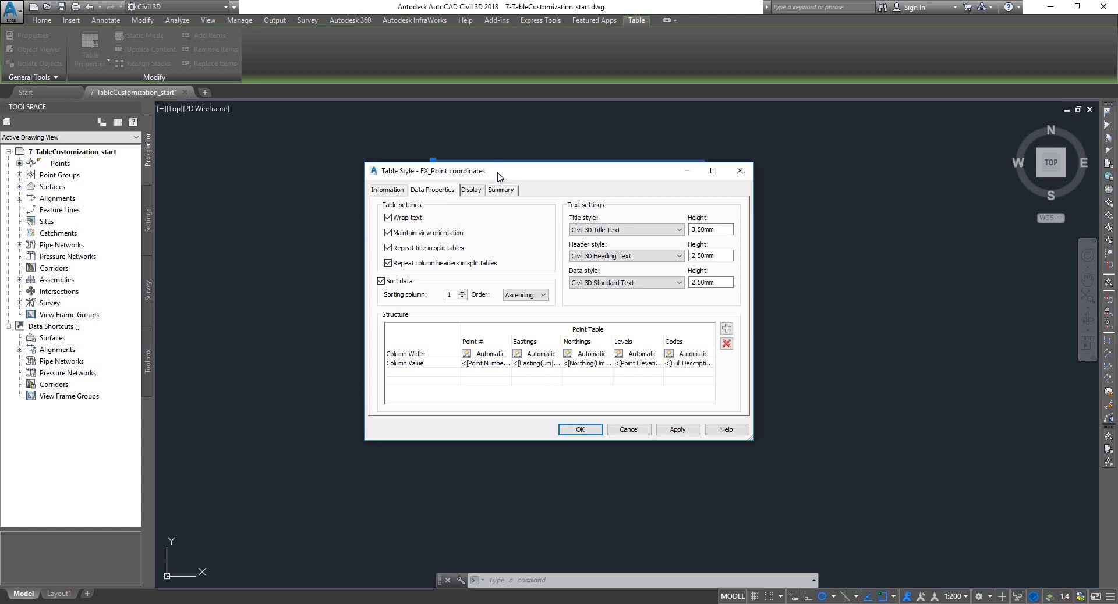
{"action": "left_click_drag", "start_coordinate": [499, 176], "coordinate": [688, 145]}
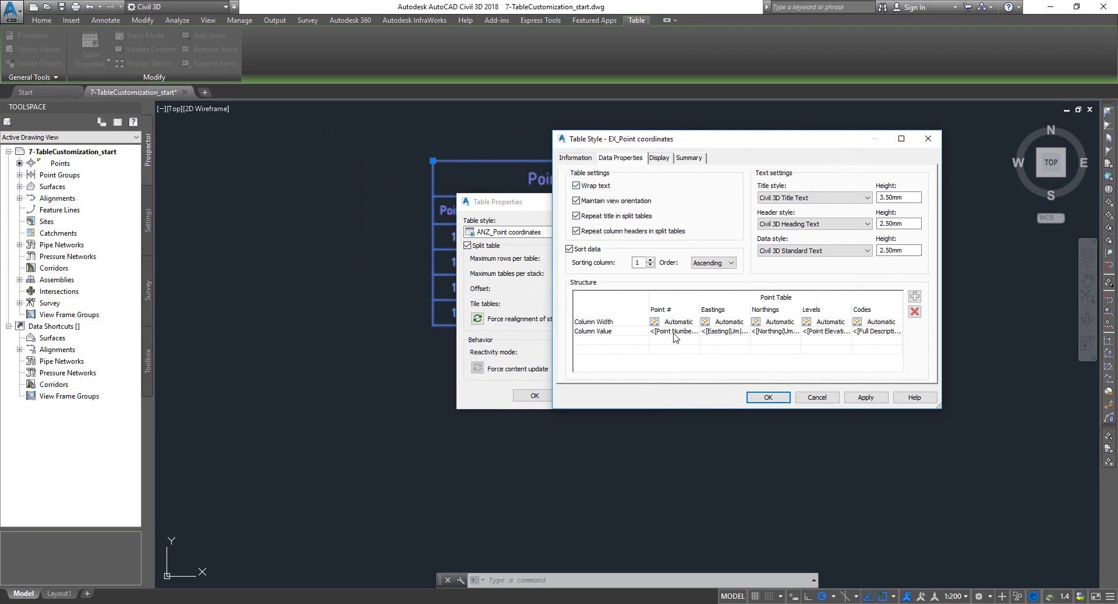
{"action": "left_click", "coordinate": [590, 324]}
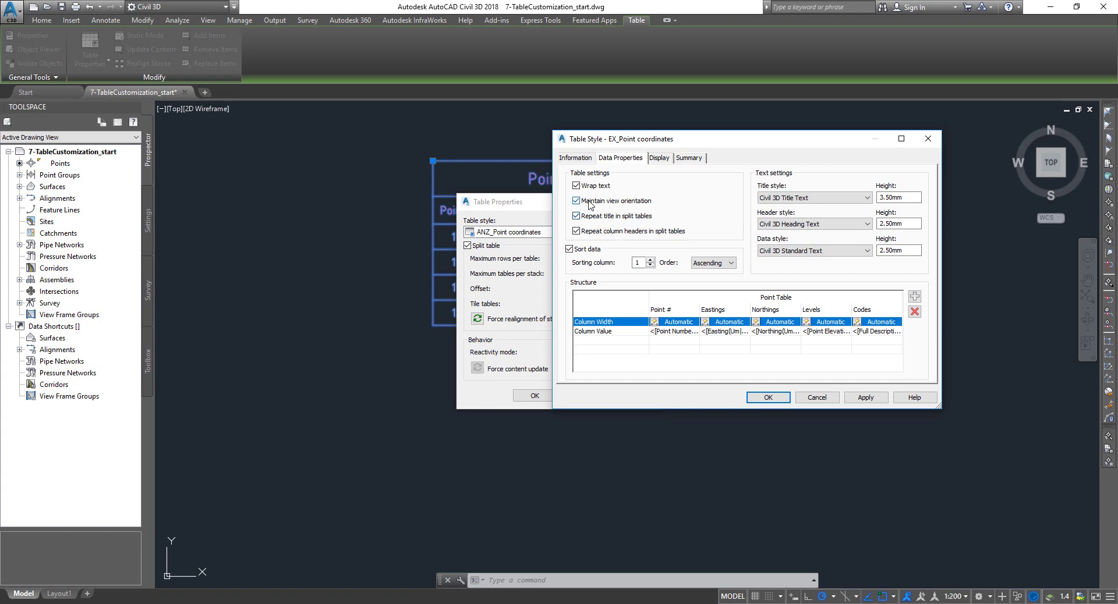
{"action": "left_click_drag", "start_coordinate": [693, 138], "coordinate": [399, 357]}
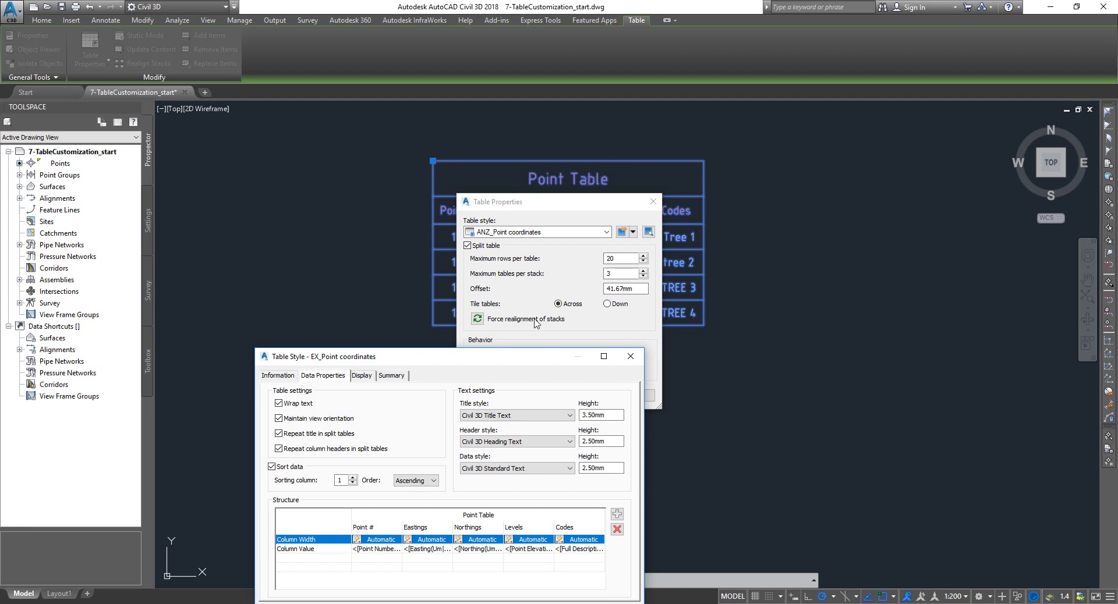
{"action": "mouse_move", "coordinate": [498, 363]}
{"action": "left_mouse_down"}
{"action": "mouse_move", "coordinate": [719, 184]}
{"action": "mouse_move", "coordinate": [589, 281]}
{"action": "mouse_move", "coordinate": [538, 270]}
{"action": "mouse_move", "coordinate": [686, 190]}
{"action": "mouse_move", "coordinate": [425, 273]}
{"action": "mouse_move", "coordinate": [313, 273]}
{"action": "left_mouse_up"}
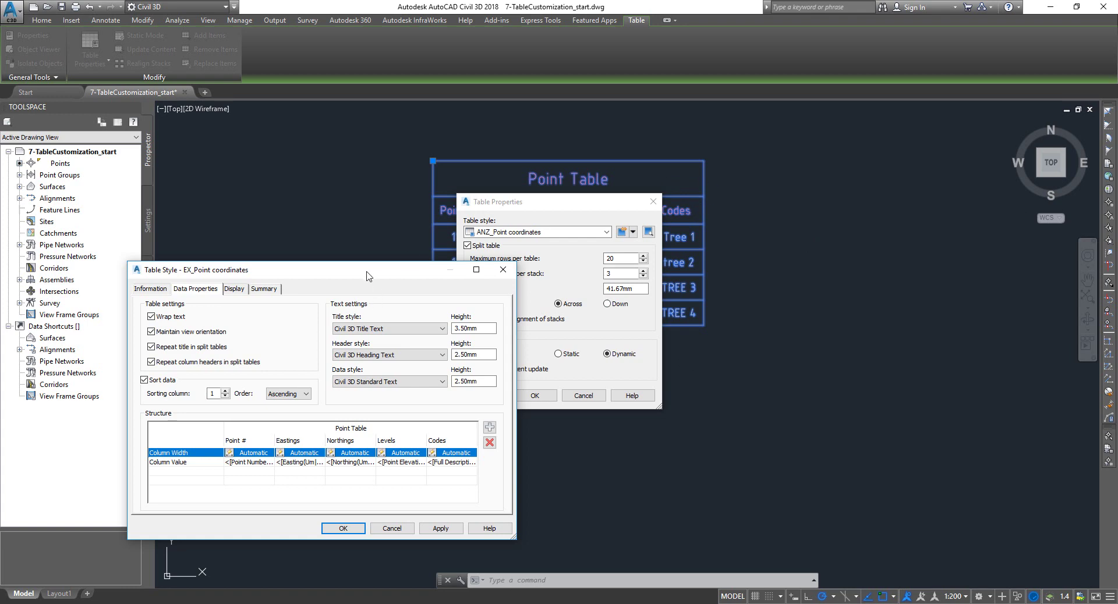
{"action": "left_click_drag", "start_coordinate": [370, 271], "coordinate": [753, 203]}
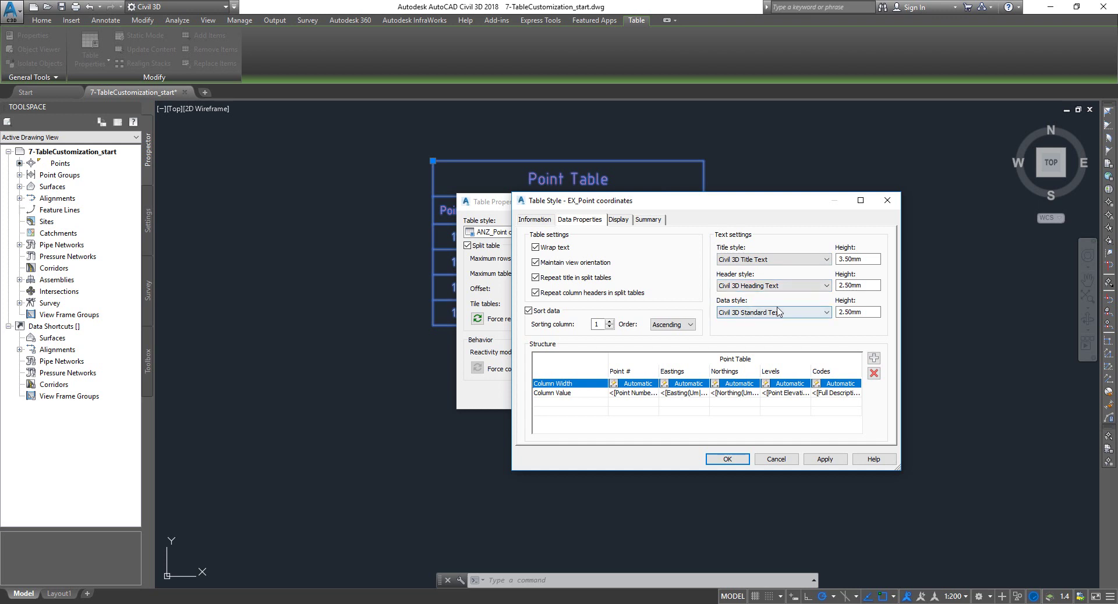
{"action": "left_click", "coordinate": [859, 259]}
{"action": "left_click", "coordinate": [858, 285]}
{"action": "left_click", "coordinate": [857, 312]}
{"action": "left_click", "coordinate": [865, 286]}
{"action": "left_click", "coordinate": [864, 259]}
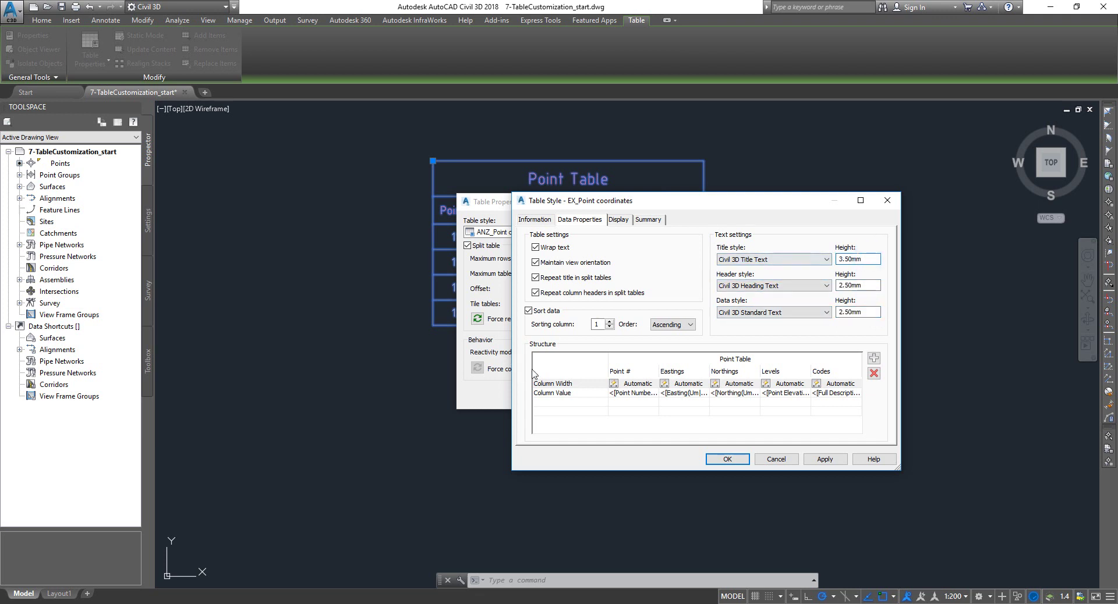
{"action": "left_click", "coordinate": [690, 325]}
{"action": "left_click", "coordinate": [690, 326]}
{"action": "left_click", "coordinate": [708, 360]}
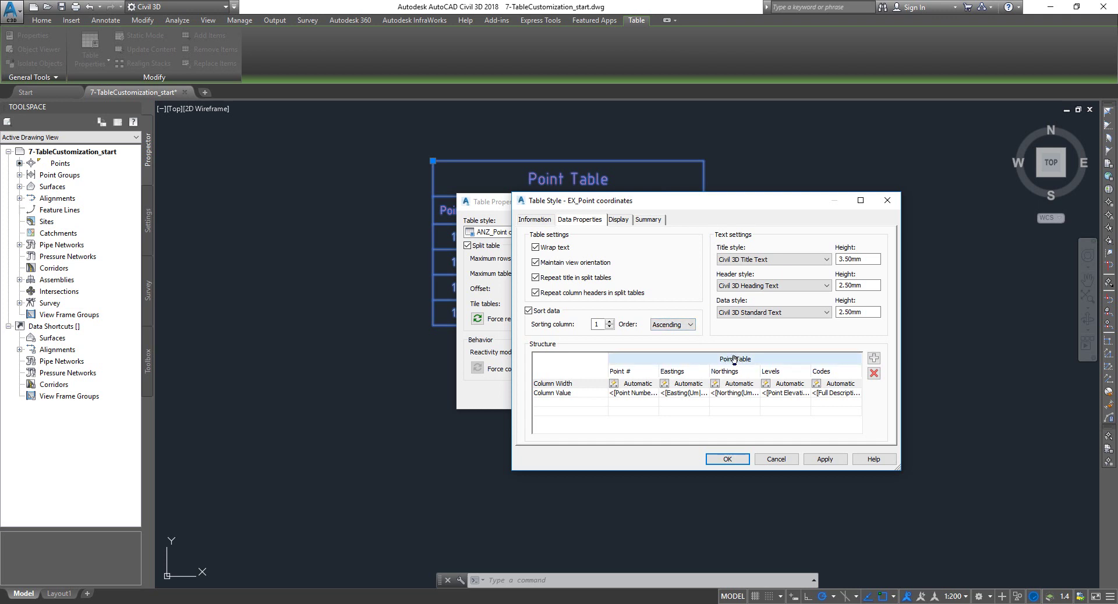
Add a project prefix to the start of the table title and give it its own colour.
{"action": "double_click", "coordinate": [736, 359]}
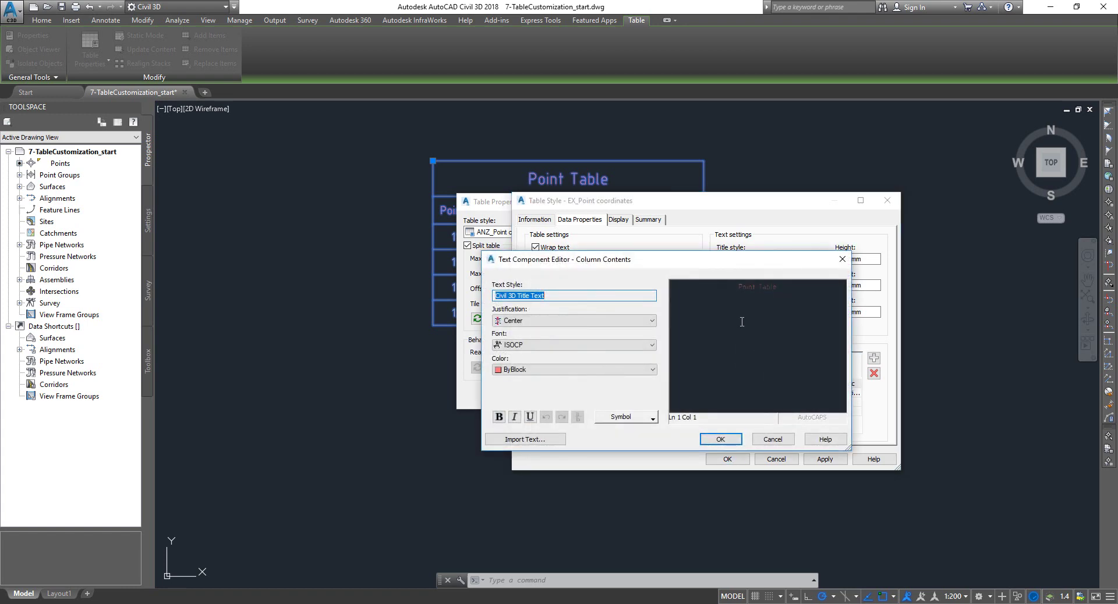
{"action": "left_click", "coordinate": [738, 286]}
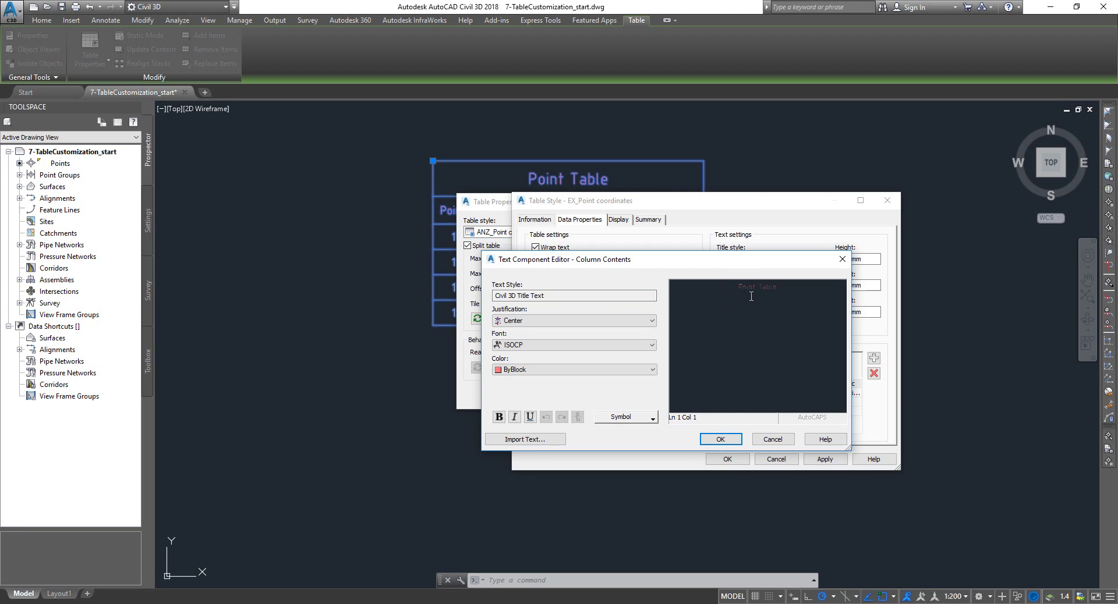
{"action": "type", "text": "Propos"}
{"action": "left_click_drag", "start_coordinate": [752, 288], "coordinate": [416, 362]}
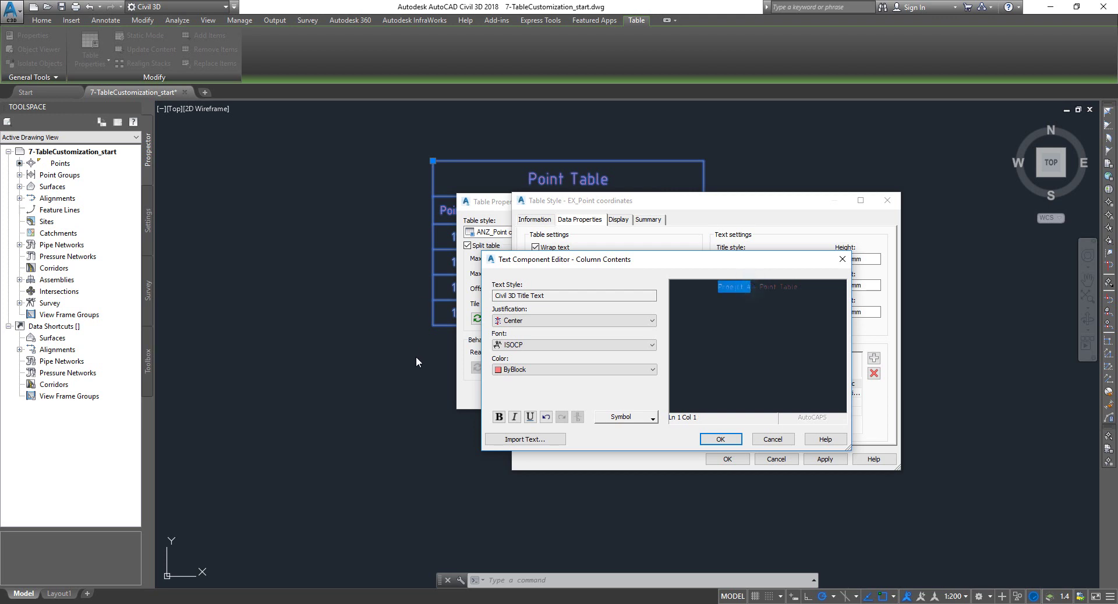
{"action": "left_click", "coordinate": [521, 370]}
{"action": "left_click", "coordinate": [513, 407]}
Colour the title's 'Point Table' words cyan, leave the title without underline, and confirm.
{"action": "left_click", "coordinate": [826, 281]}
{"action": "left_click_drag", "start_coordinate": [826, 282], "coordinate": [760, 287]}
{"action": "left_click", "coordinate": [515, 371]}
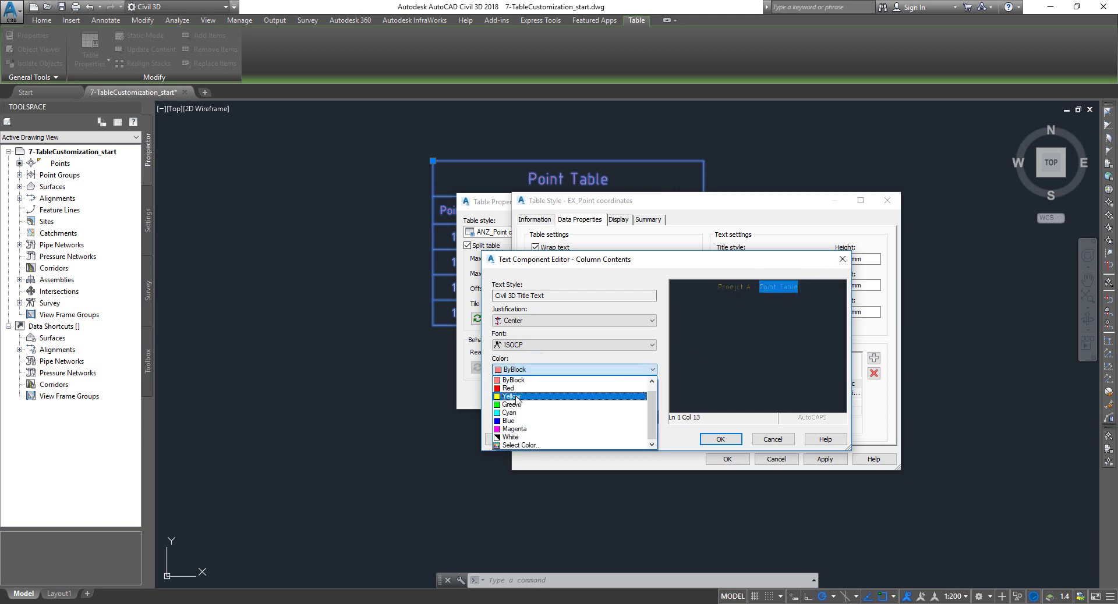
{"action": "left_click", "coordinate": [522, 418]}
{"action": "left_click", "coordinate": [809, 313]}
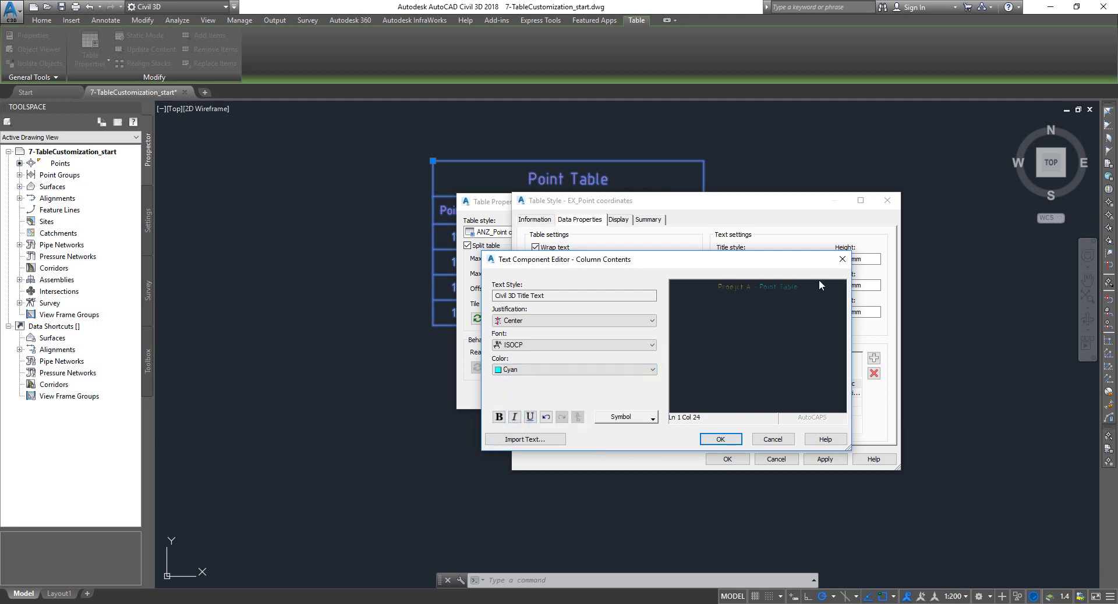
{"action": "left_click_drag", "start_coordinate": [816, 286], "coordinate": [717, 287]}
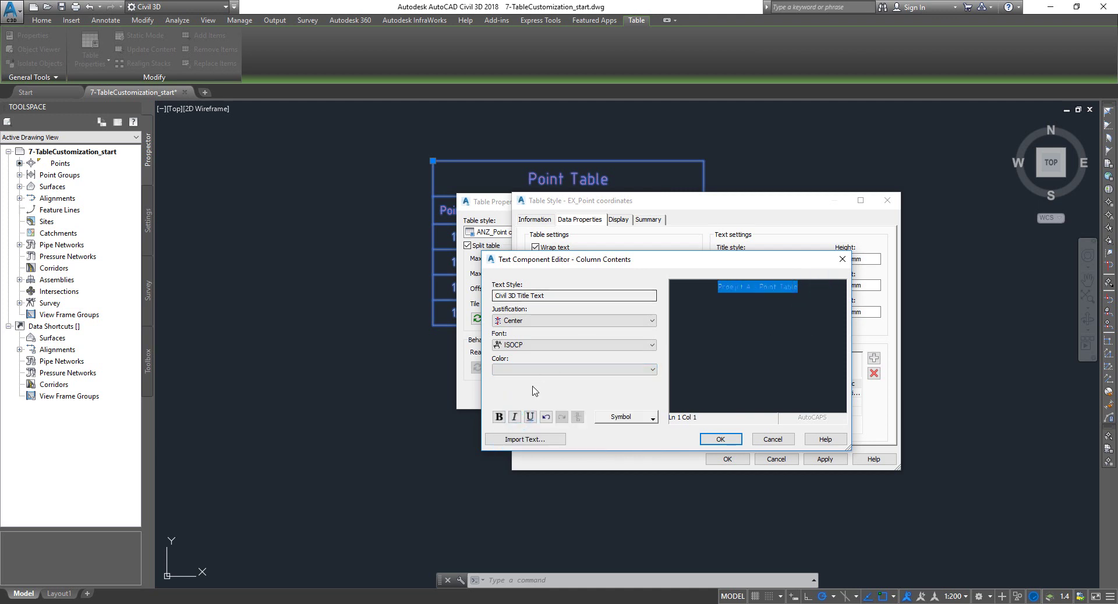
{"action": "left_click", "coordinate": [530, 417]}
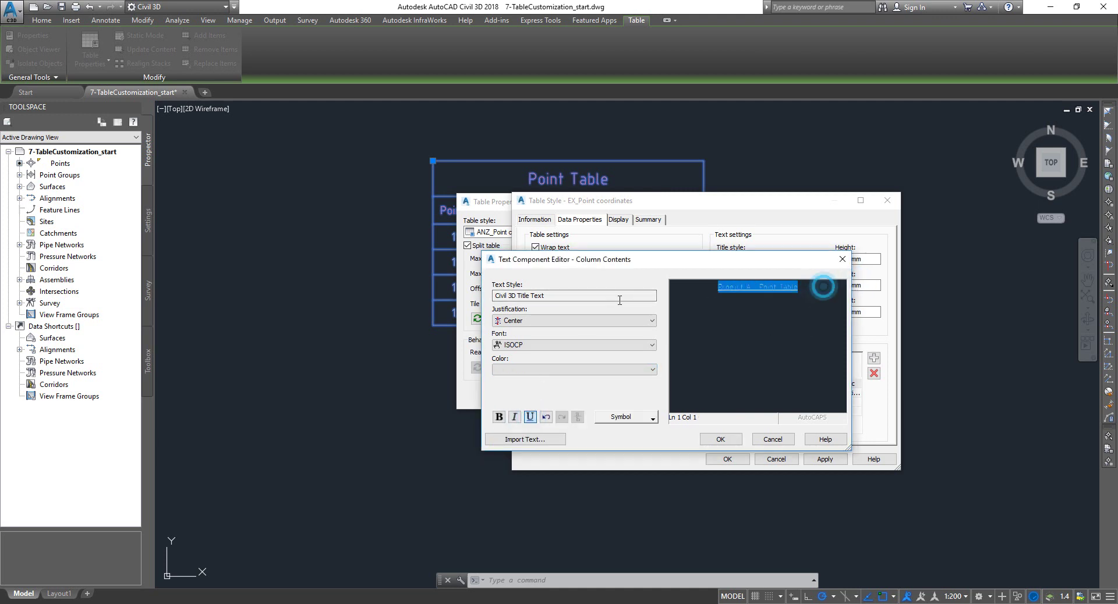
{"action": "left_click", "coordinate": [529, 417]}
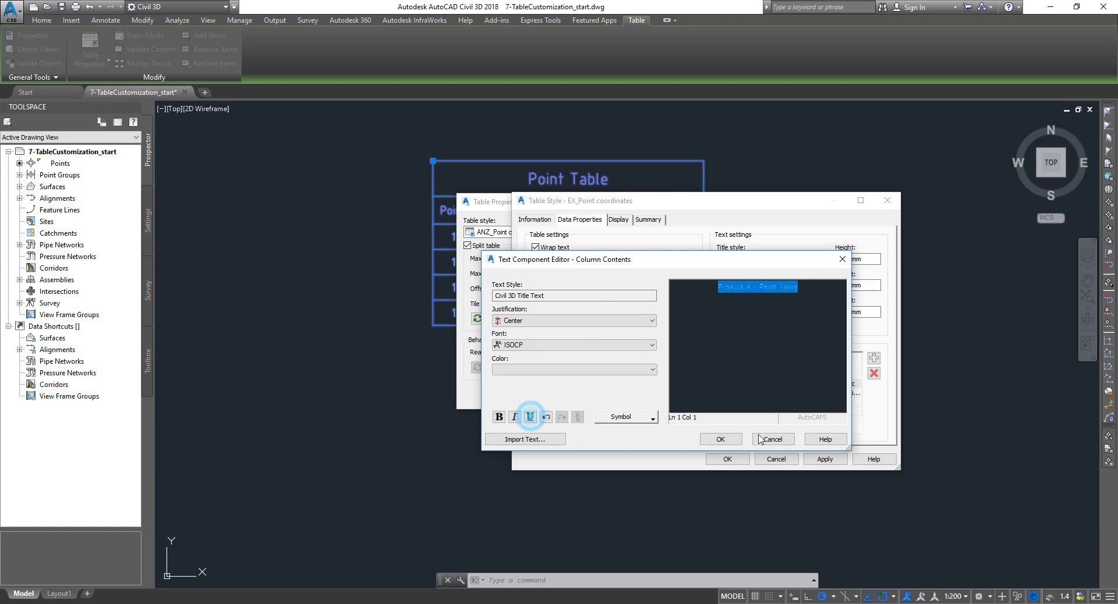
{"action": "left_click", "coordinate": [722, 439]}
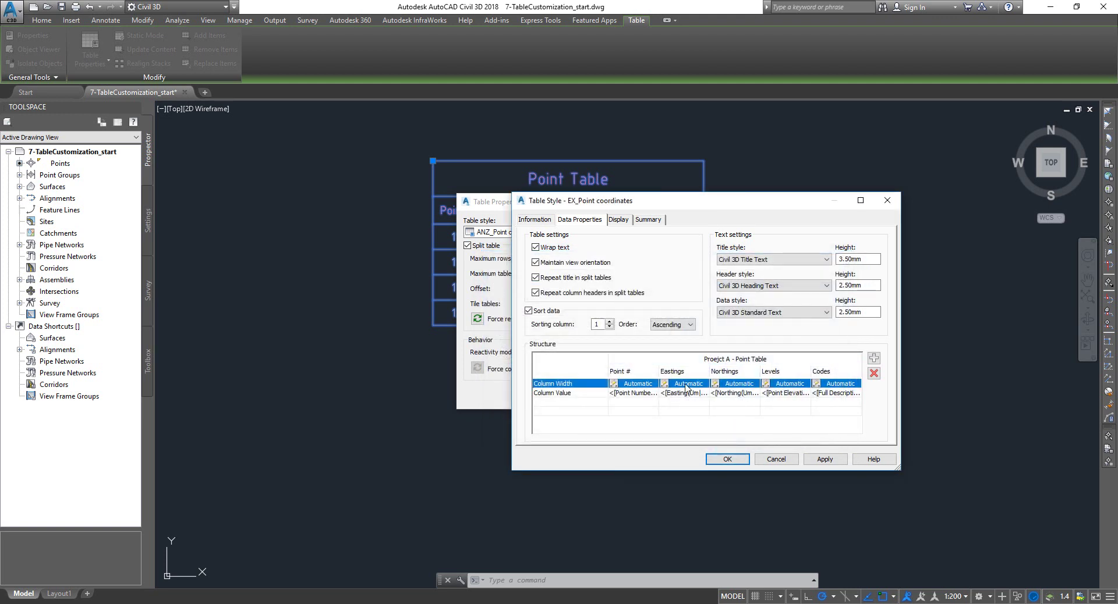
Rename the Levels column heading to Elevations.
{"action": "double_click", "coordinate": [775, 371]}
{"action": "left_click", "coordinate": [767, 296]}
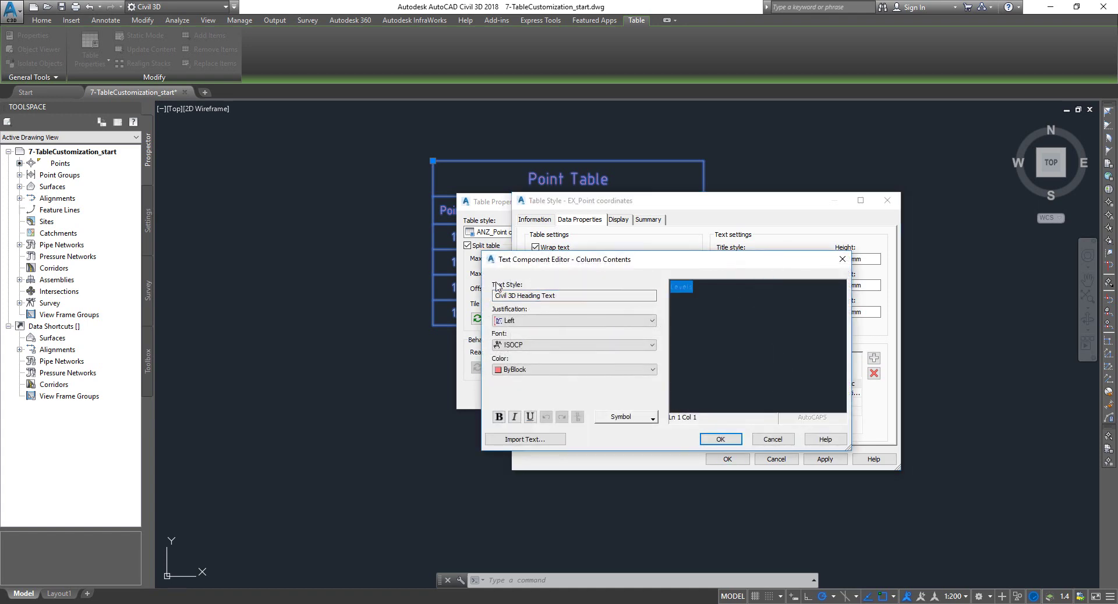
{"action": "type", "text": "Elevation"}
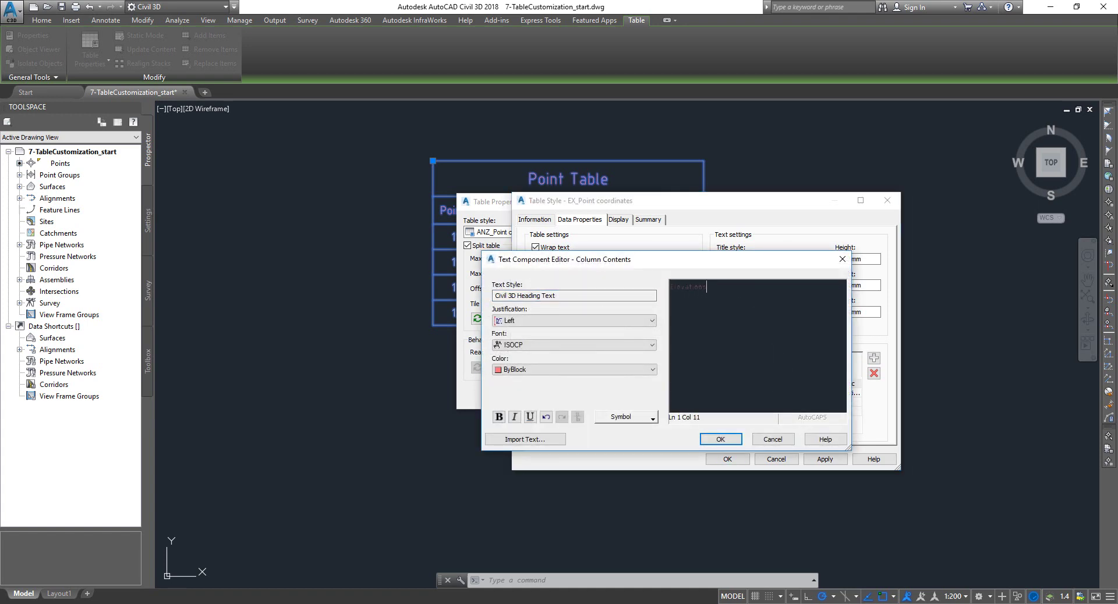
{"action": "left_click", "coordinate": [720, 440]}
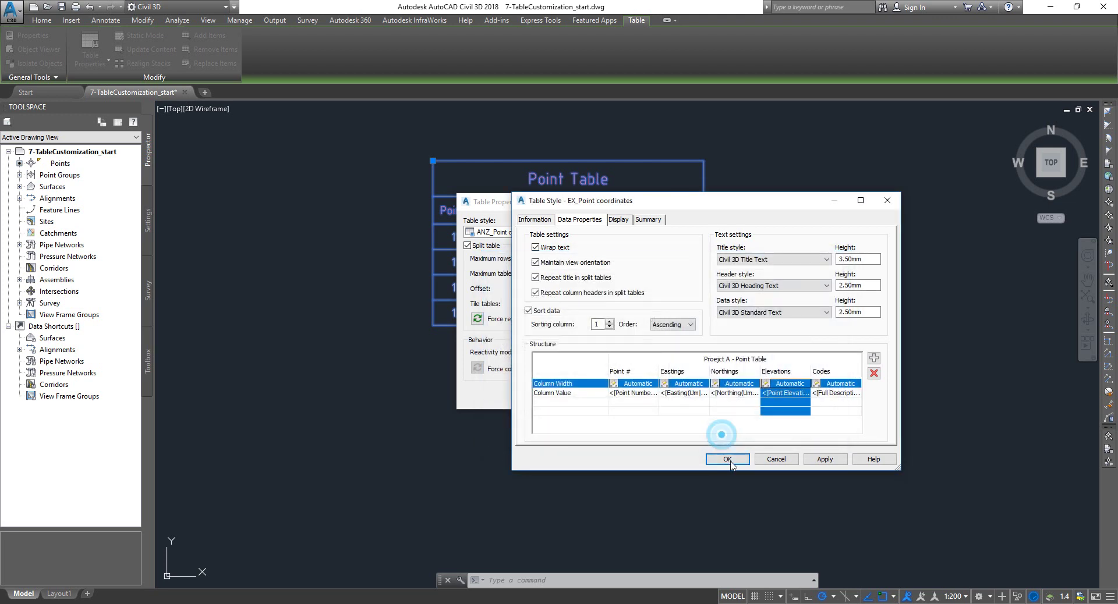
Open the Elevations column values and verify they show the Point Elevation property.
{"action": "double_click", "coordinate": [786, 393]}
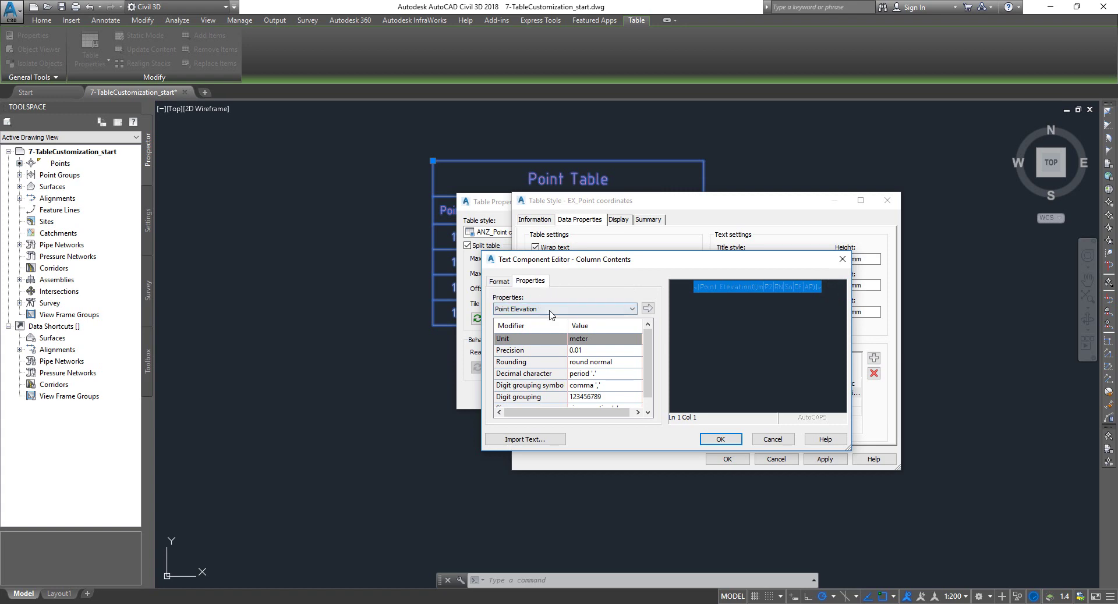
{"action": "left_click", "coordinate": [550, 309]}
{"action": "left_click", "coordinate": [550, 308]}
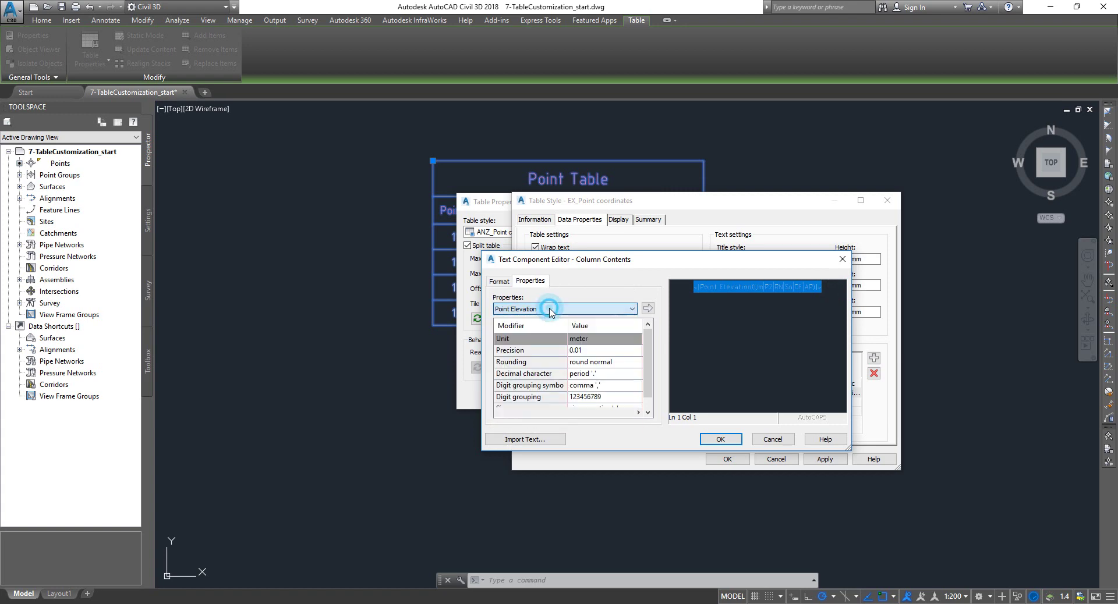
Close the column contents unchanged and add a new column at the end after Codes.
{"action": "left_click", "coordinate": [773, 438]}
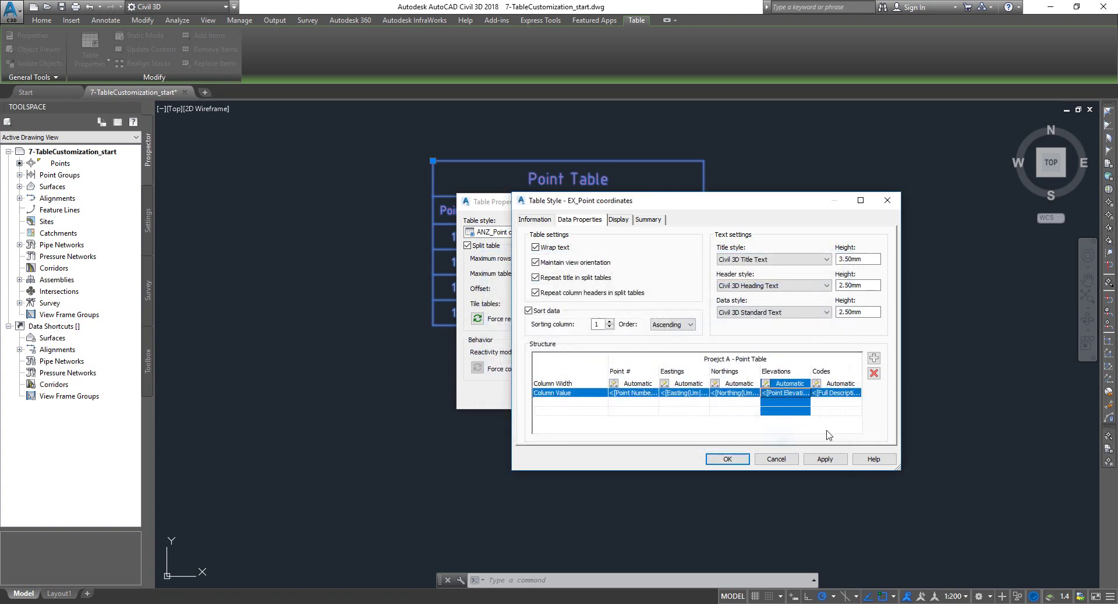
{"action": "left_click", "coordinate": [874, 358]}
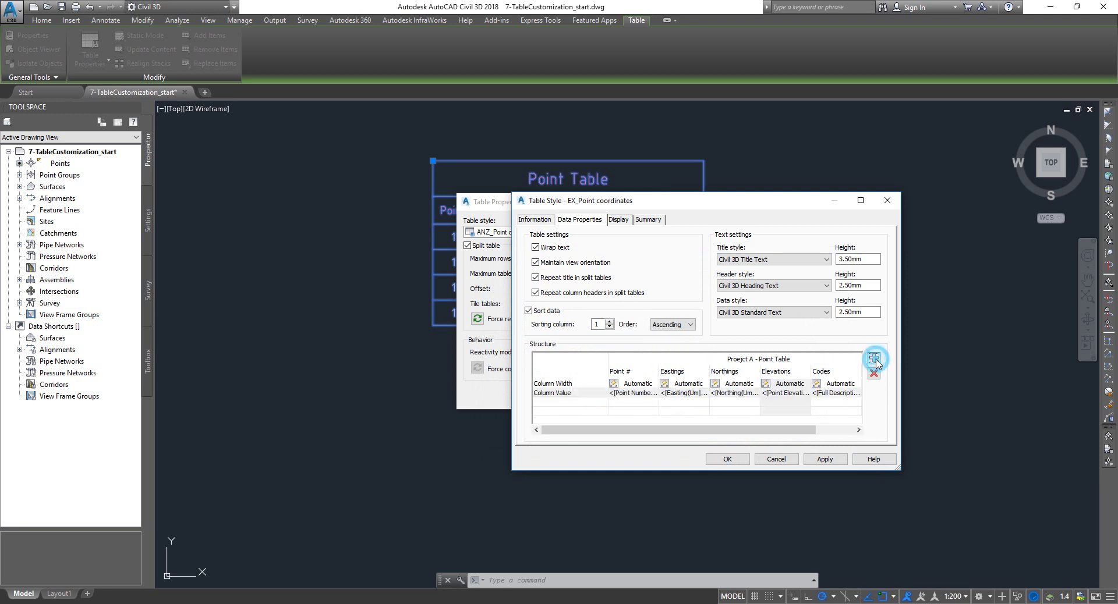
{"action": "left_click", "coordinate": [823, 430]}
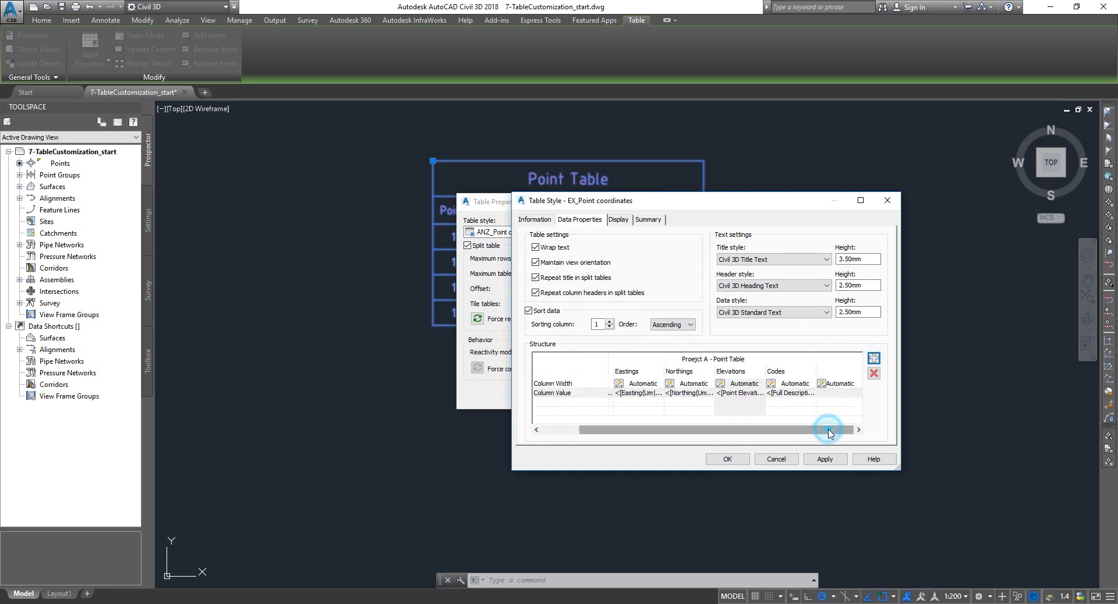
Fill the new column's values with the Locked Point field coloured yellow.
{"action": "double_click", "coordinate": [840, 391]}
{"action": "left_click", "coordinate": [527, 308]}
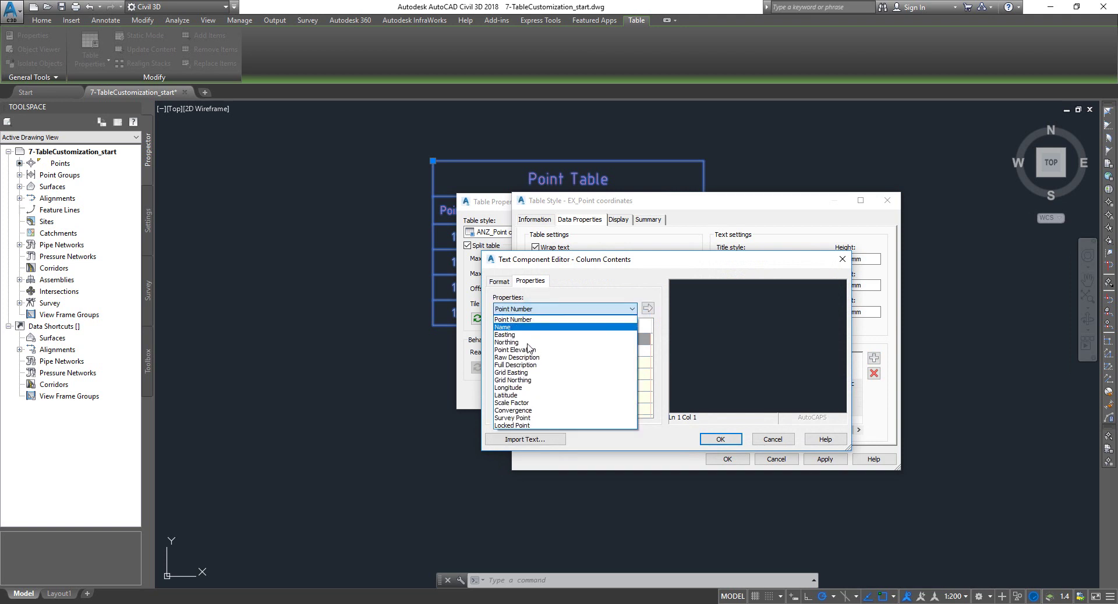
{"action": "left_click", "coordinate": [522, 426]}
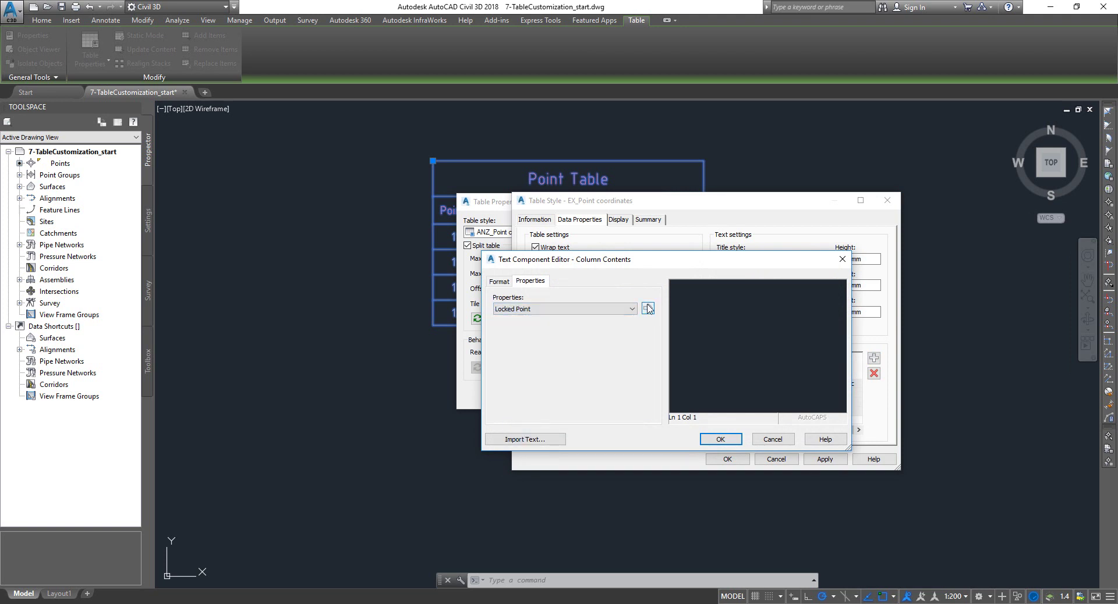
{"action": "left_click", "coordinate": [648, 309]}
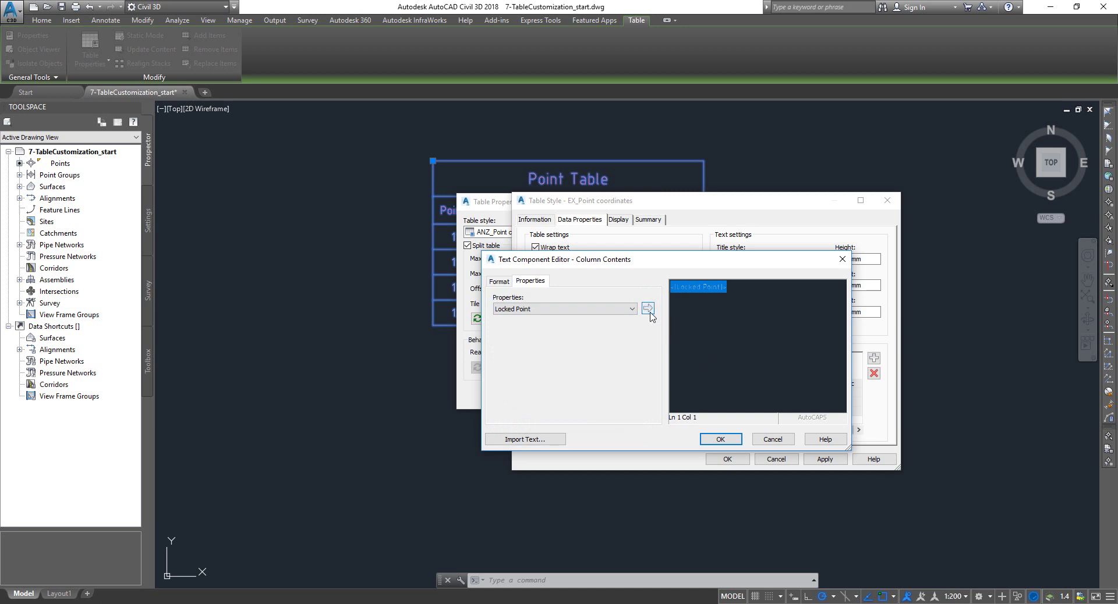
{"action": "left_click", "coordinate": [499, 281]}
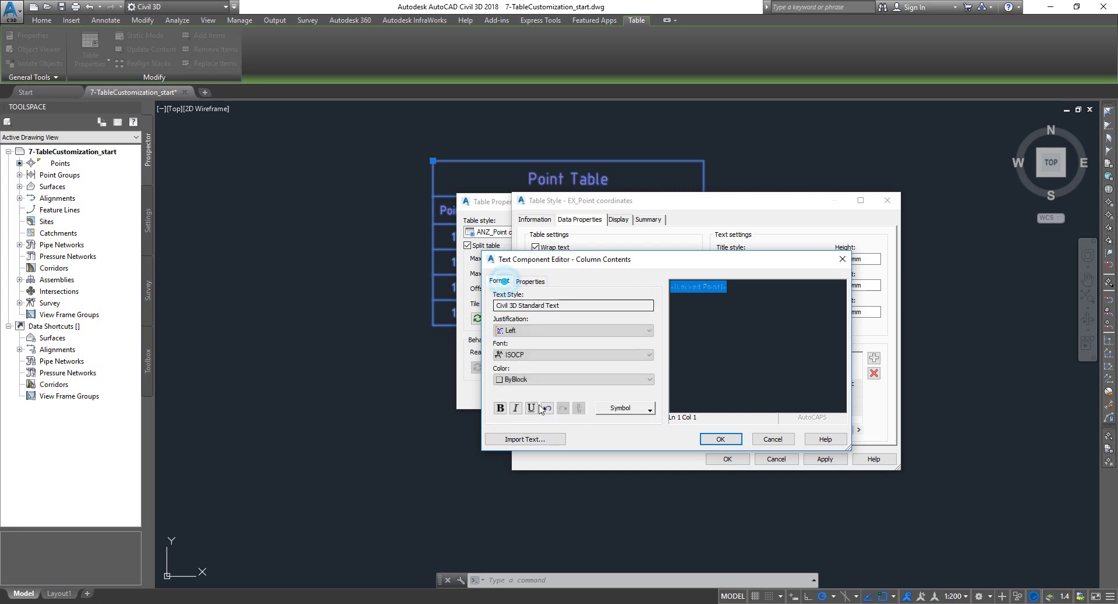
{"action": "left_click", "coordinate": [518, 379]}
{"action": "left_click", "coordinate": [512, 406]}
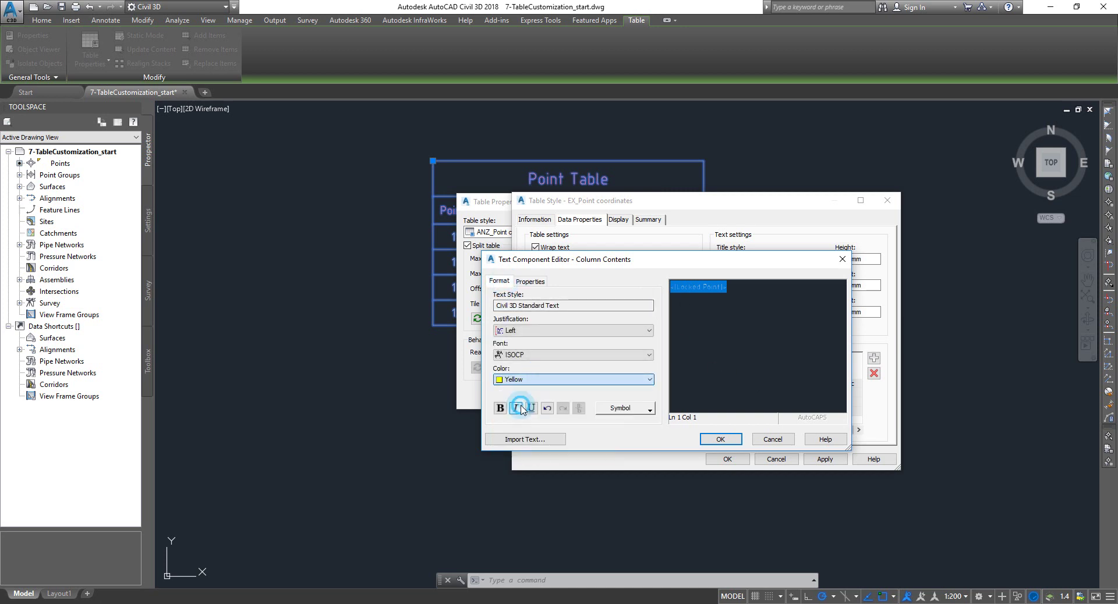
{"action": "left_click", "coordinate": [766, 307]}
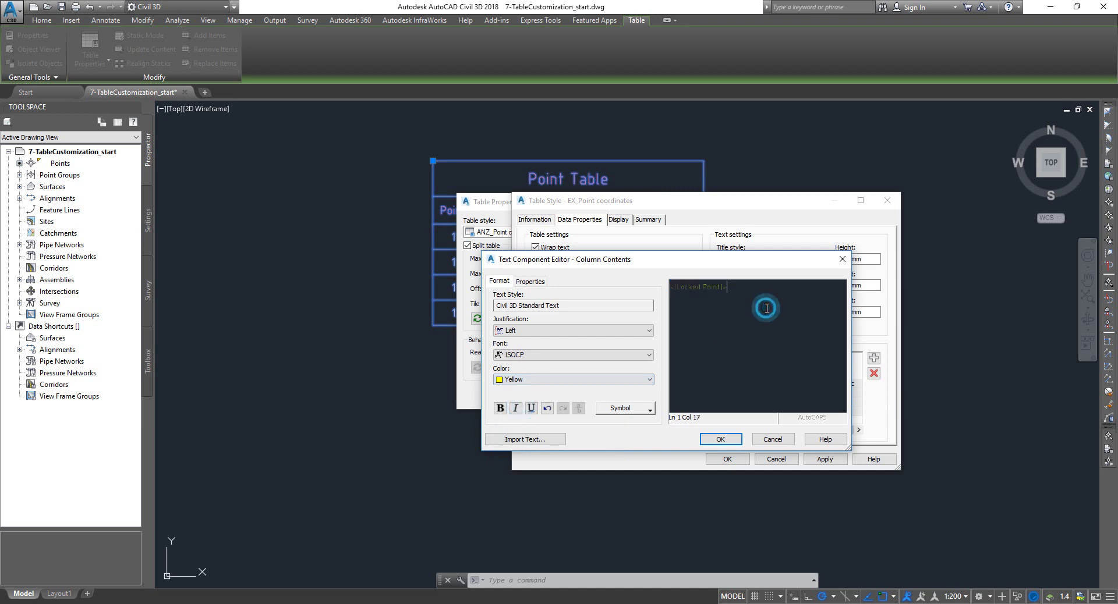
{"action": "left_click", "coordinate": [721, 439]}
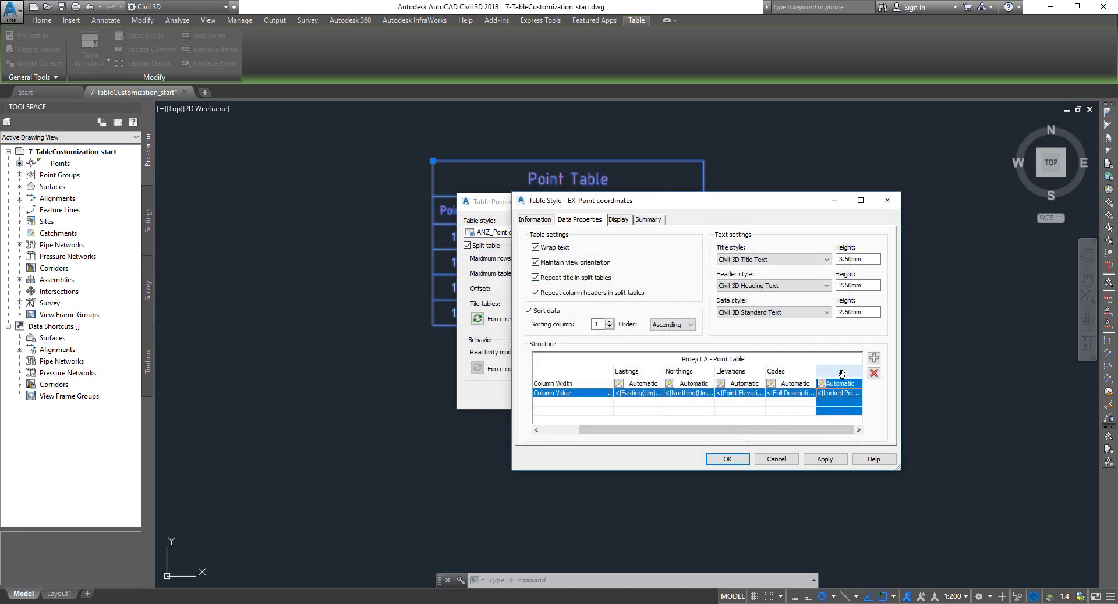
Head the new column 'Lock Status' in yellow and apply the EX_Point coordinates style.
{"action": "double_click", "coordinate": [841, 374]}
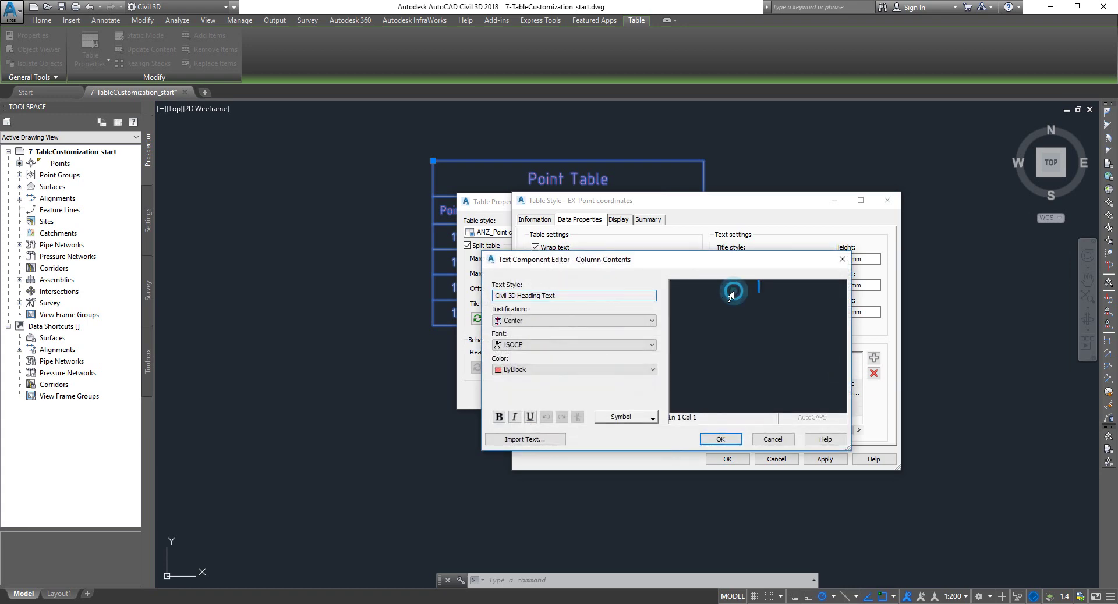
{"action": "type", "text": "De"}
{"action": "type", "text": "ck Status"}
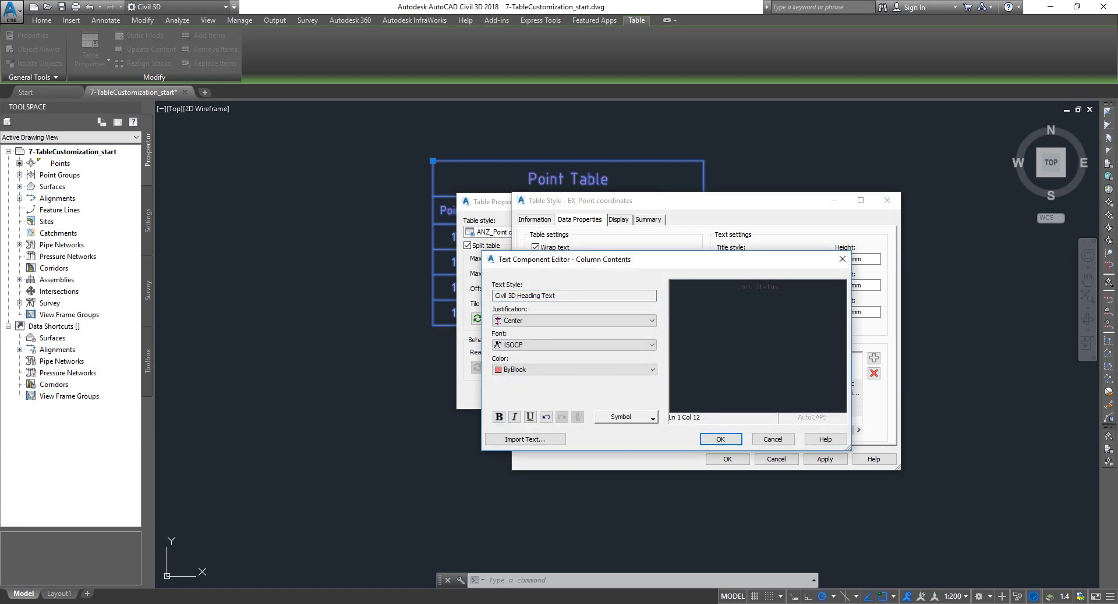
{"action": "triple_click", "coordinate": [778, 289]}
{"action": "left_click", "coordinate": [634, 370]}
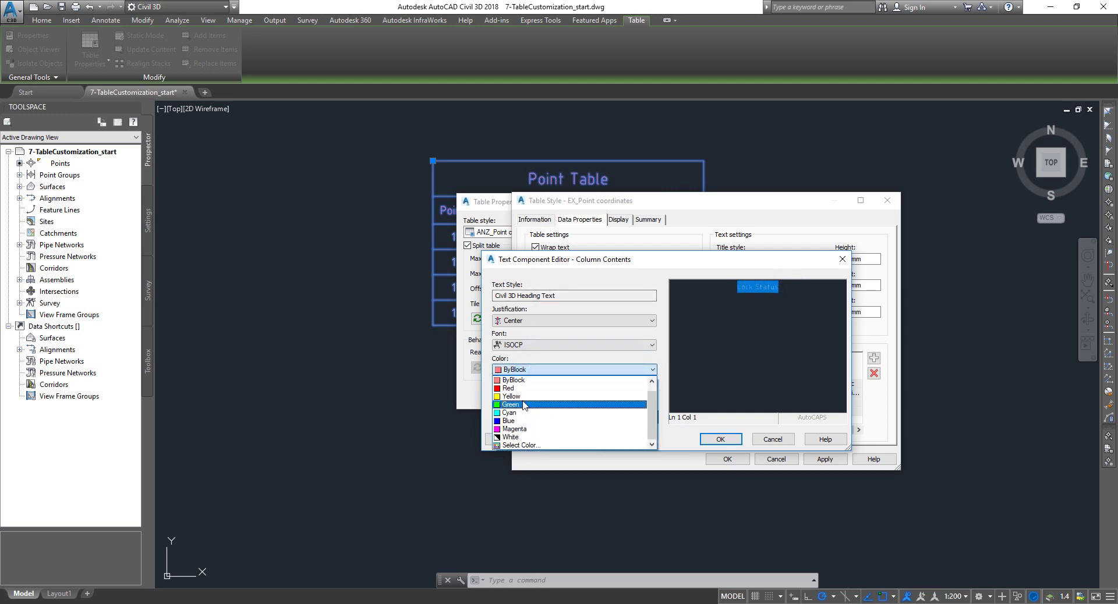
{"action": "left_click", "coordinate": [524, 395]}
{"action": "left_click", "coordinate": [721, 440]}
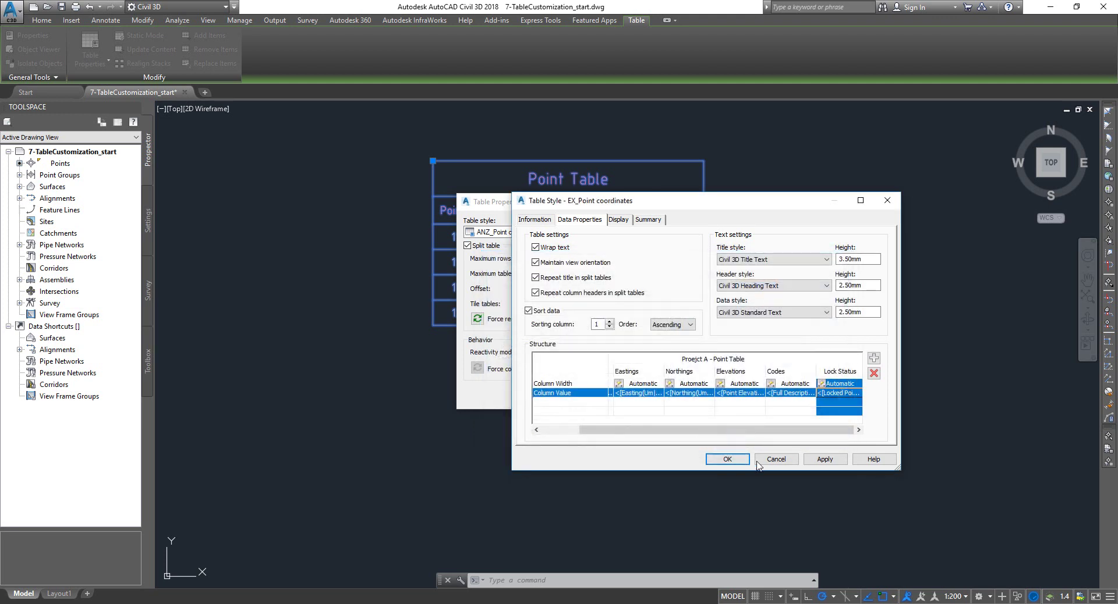
{"action": "left_click", "coordinate": [727, 459]}
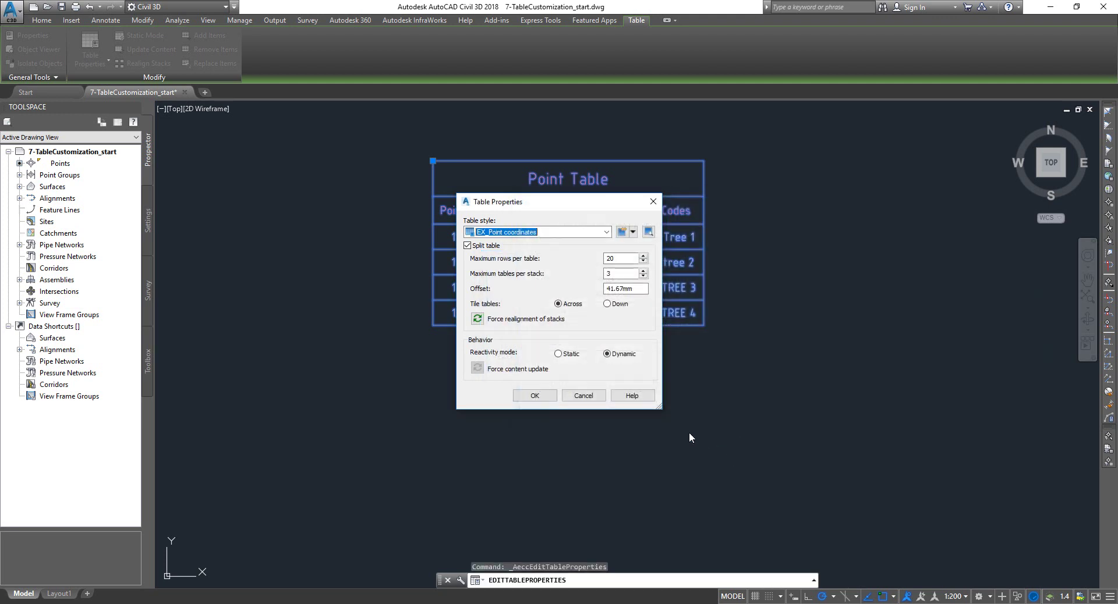
{"action": "left_click", "coordinate": [541, 401]}
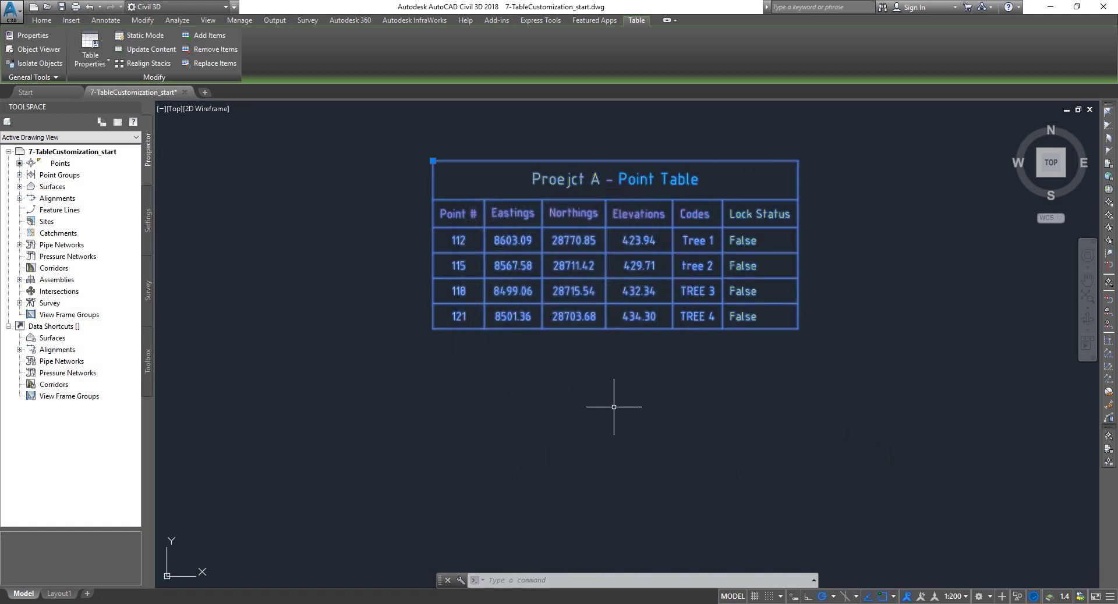
Lock point 115 from Prospector's Trees point group so its Lock Status reads True.
{"action": "key", "text": "Escape"}
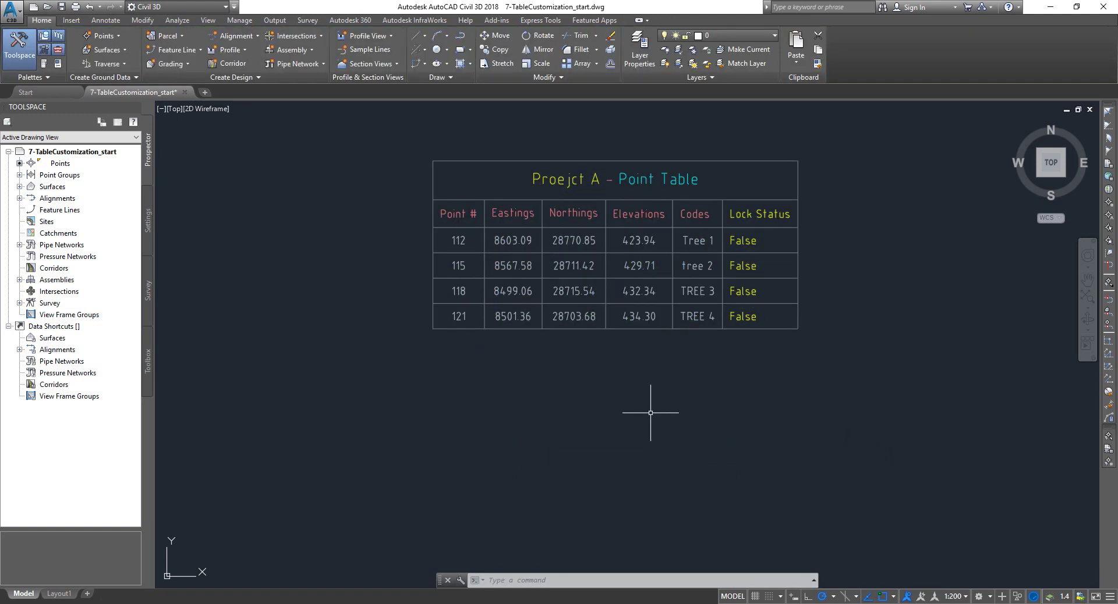
{"action": "left_click", "coordinate": [19, 174]}
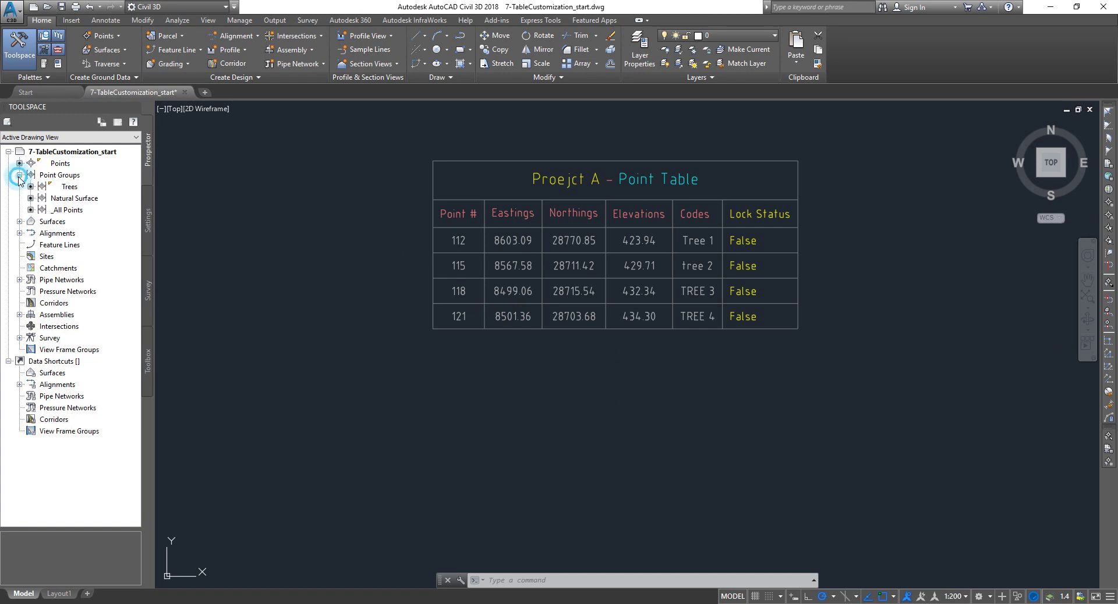
{"action": "left_click", "coordinate": [67, 188]}
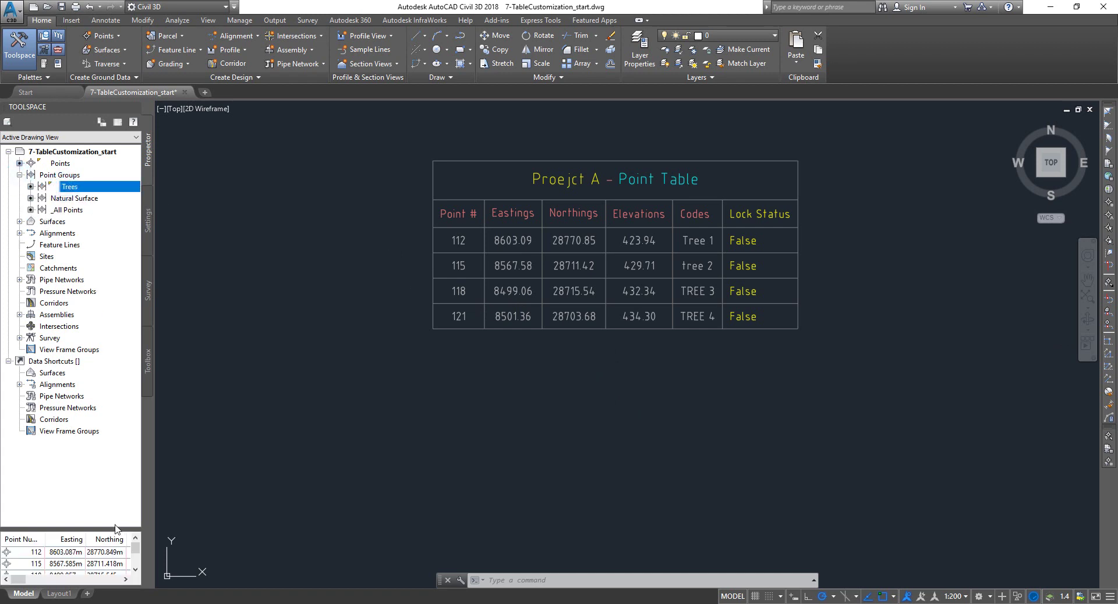
{"action": "left_click", "coordinate": [63, 564]}
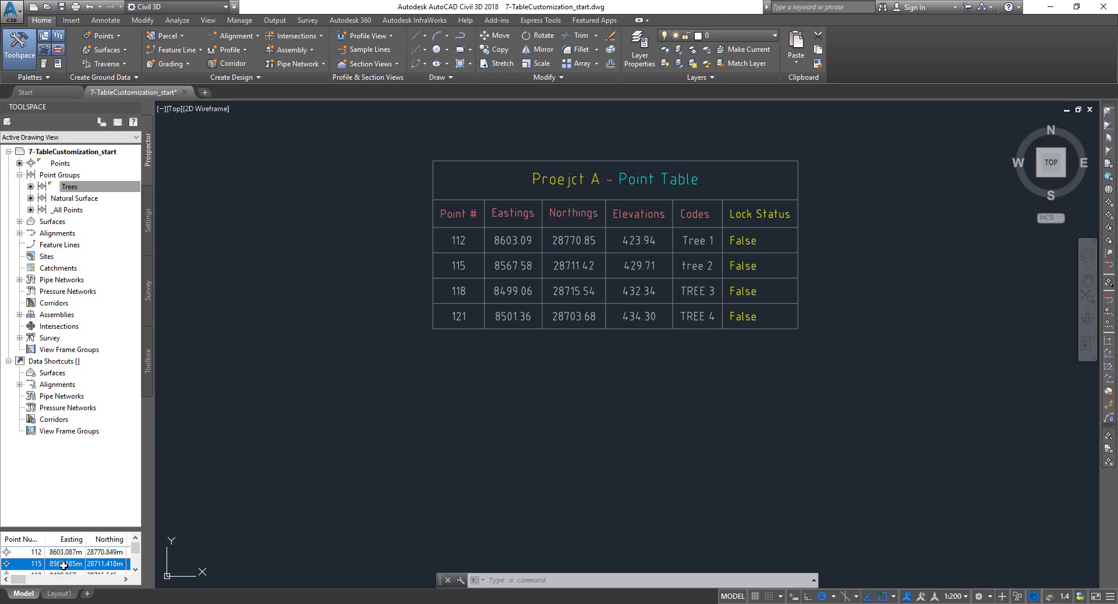
{"action": "right_click", "coordinate": [63, 565]}
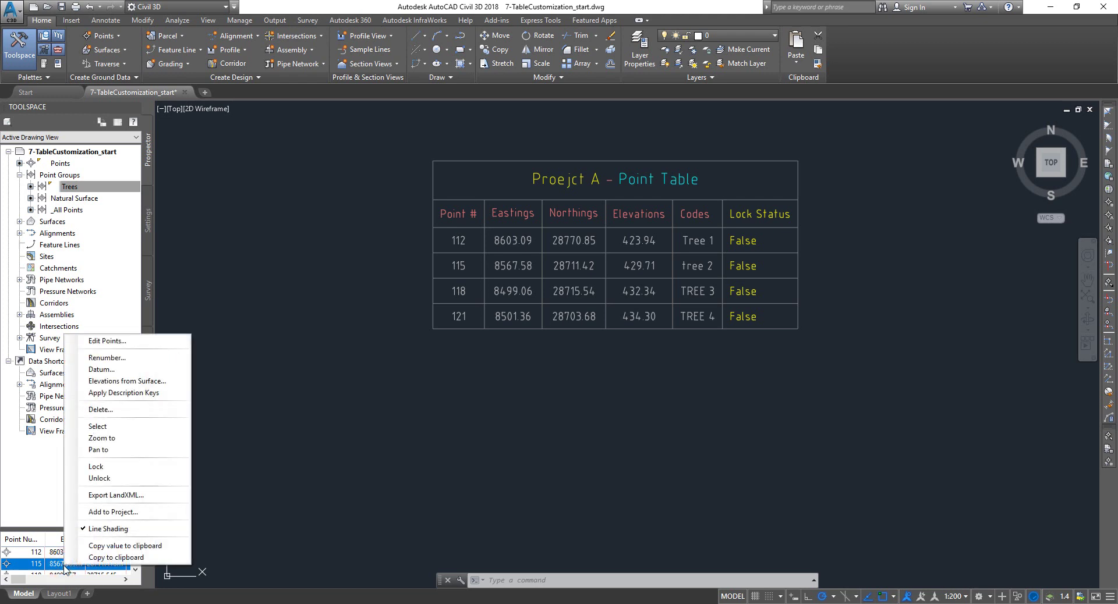
{"action": "left_click", "coordinate": [96, 467]}
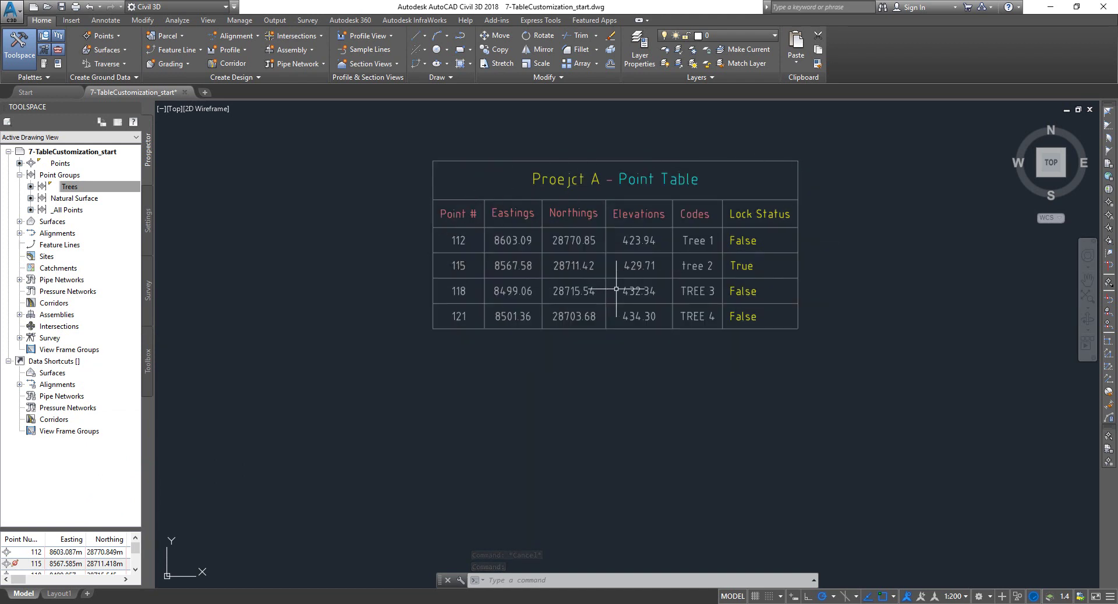
Edit the EX_Point coordinates table style at its Display settings listing component layers and colours.
{"action": "left_click", "coordinate": [445, 162]}
{"action": "left_click", "coordinate": [406, 174]}
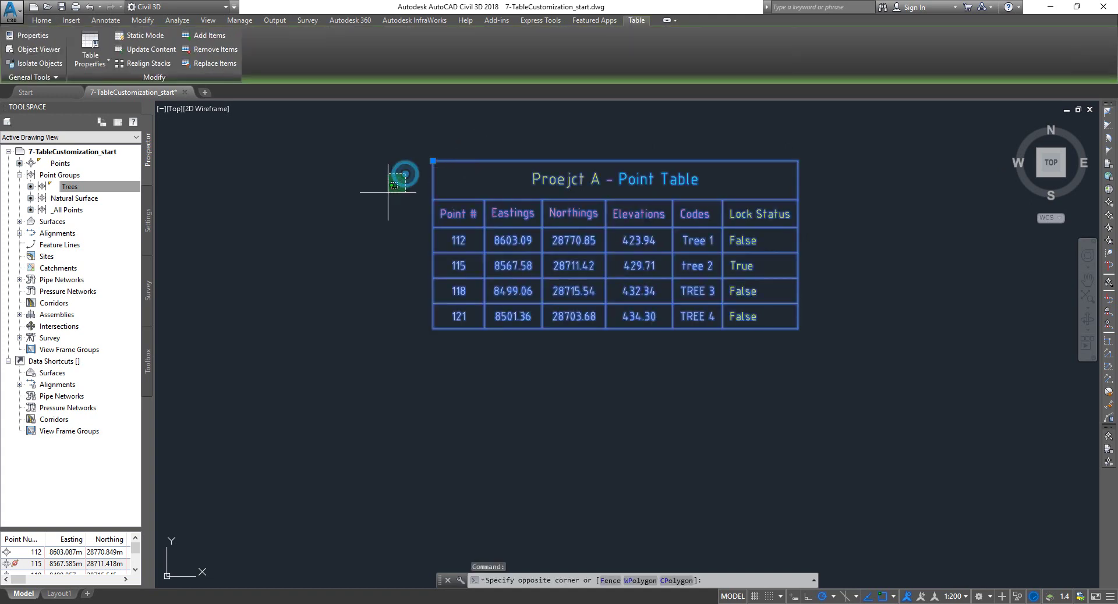
{"action": "left_click", "coordinate": [367, 213]}
{"action": "left_click", "coordinate": [101, 61]}
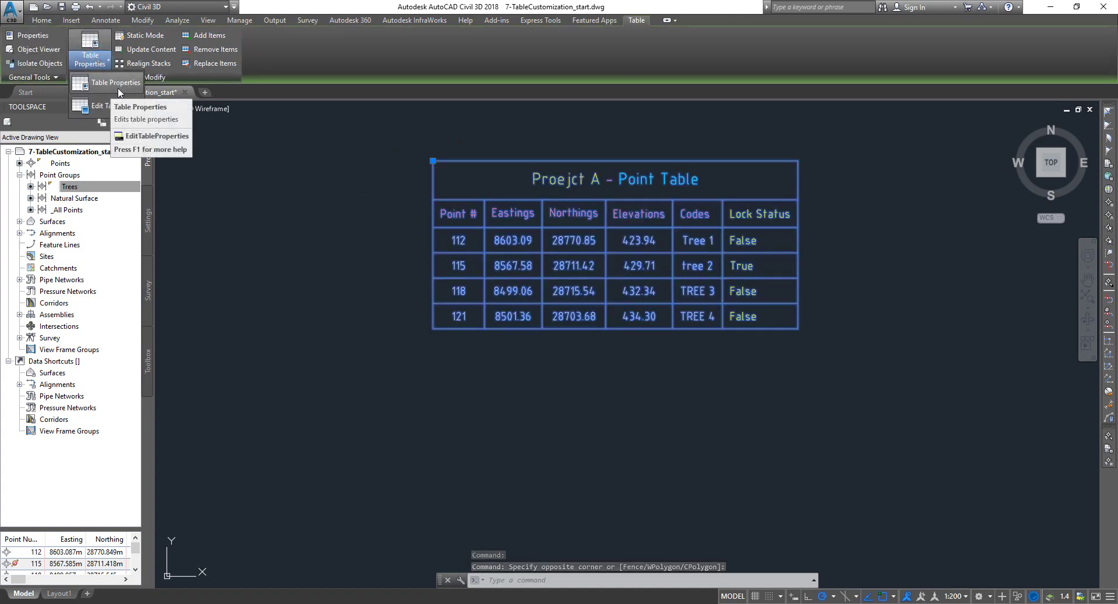
{"action": "left_click", "coordinate": [96, 109]}
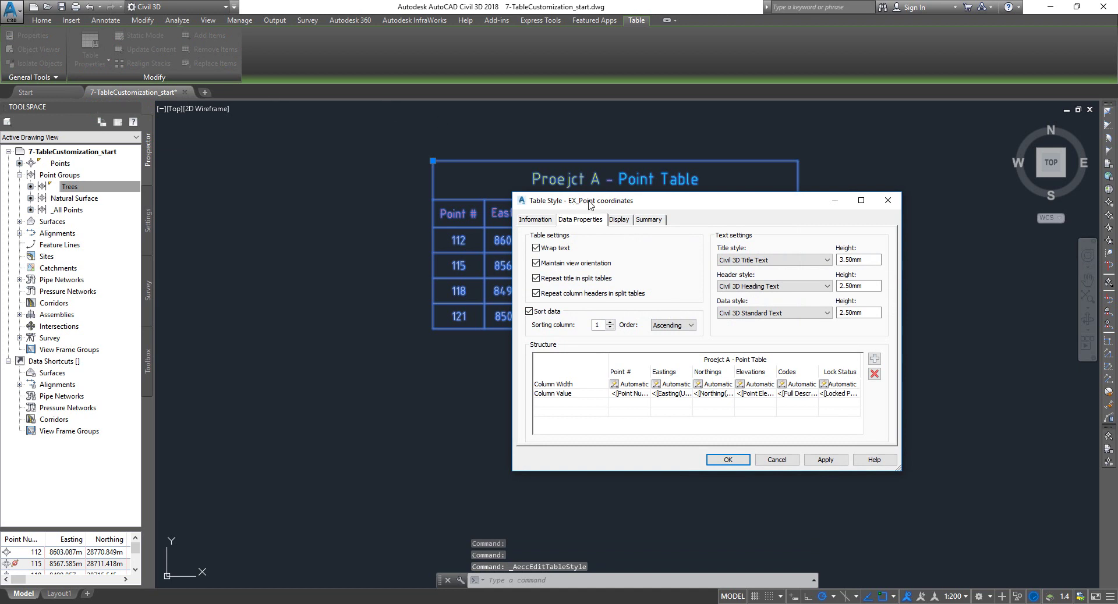
{"action": "left_click", "coordinate": [618, 221]}
{"action": "left_click_drag", "start_coordinate": [680, 204], "coordinate": [980, 158]}
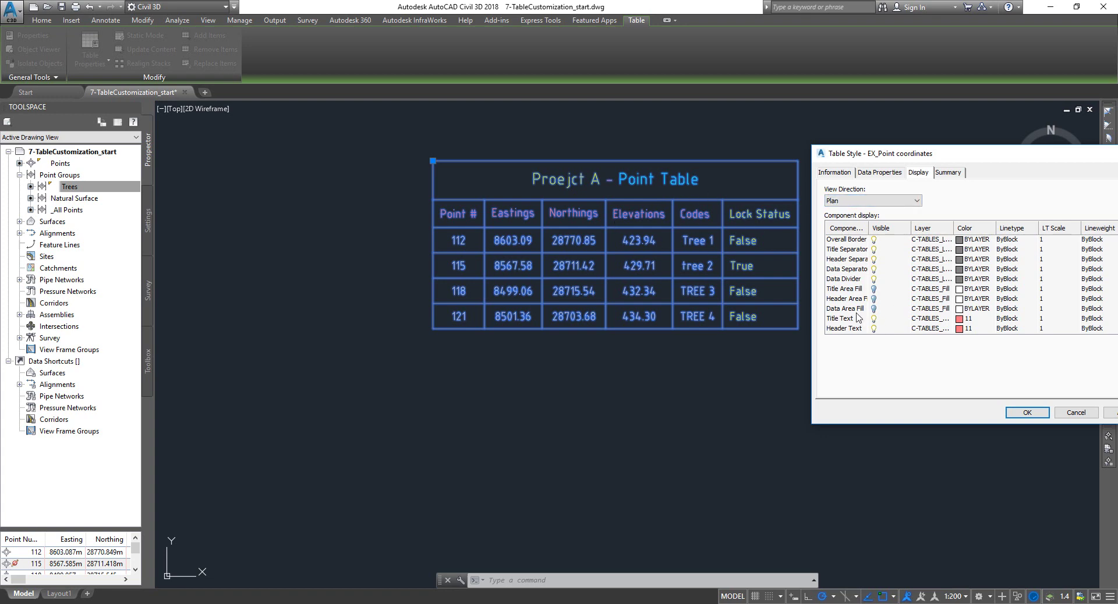
{"action": "left_click_drag", "start_coordinate": [967, 157], "coordinate": [751, 160]}
Assign the Title Text component to a new green layer named EX_Table_Title.
{"action": "left_click", "coordinate": [641, 317]}
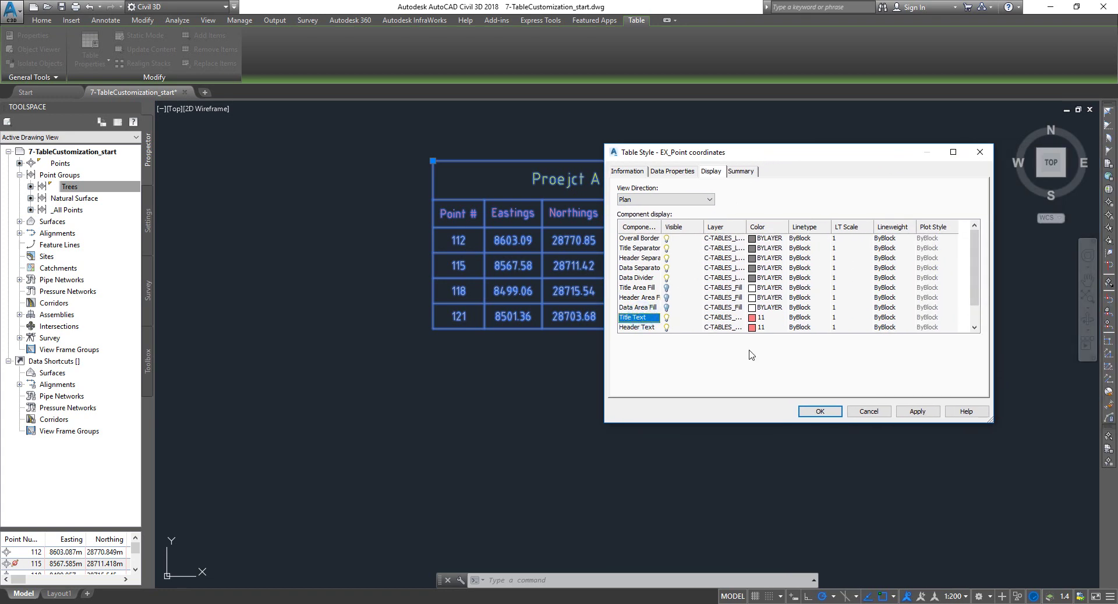
{"action": "left_click", "coordinate": [734, 320]}
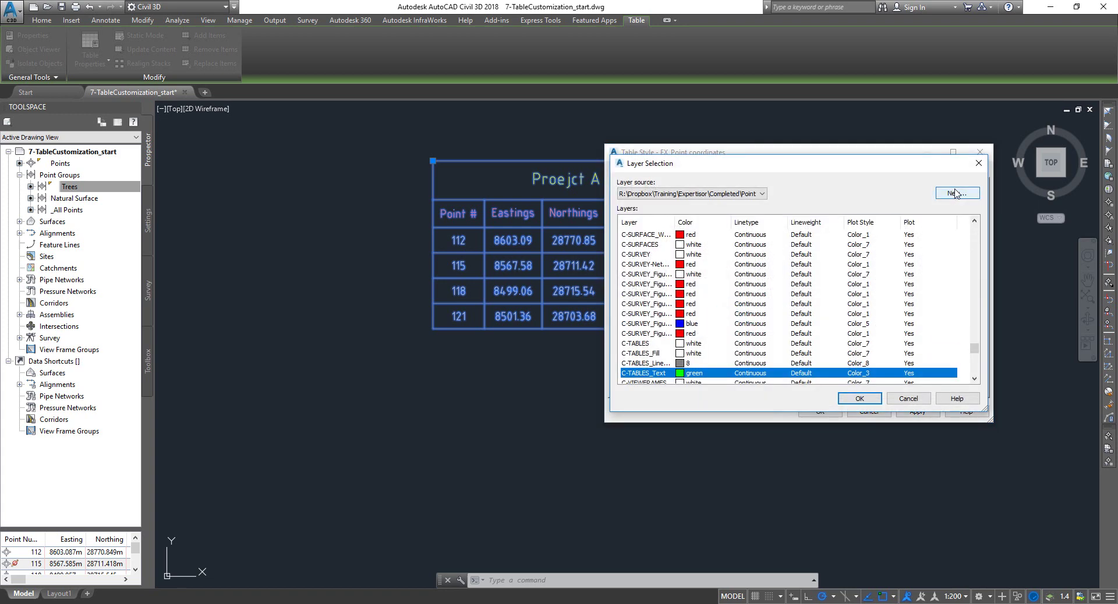
{"action": "left_click", "coordinate": [958, 193]}
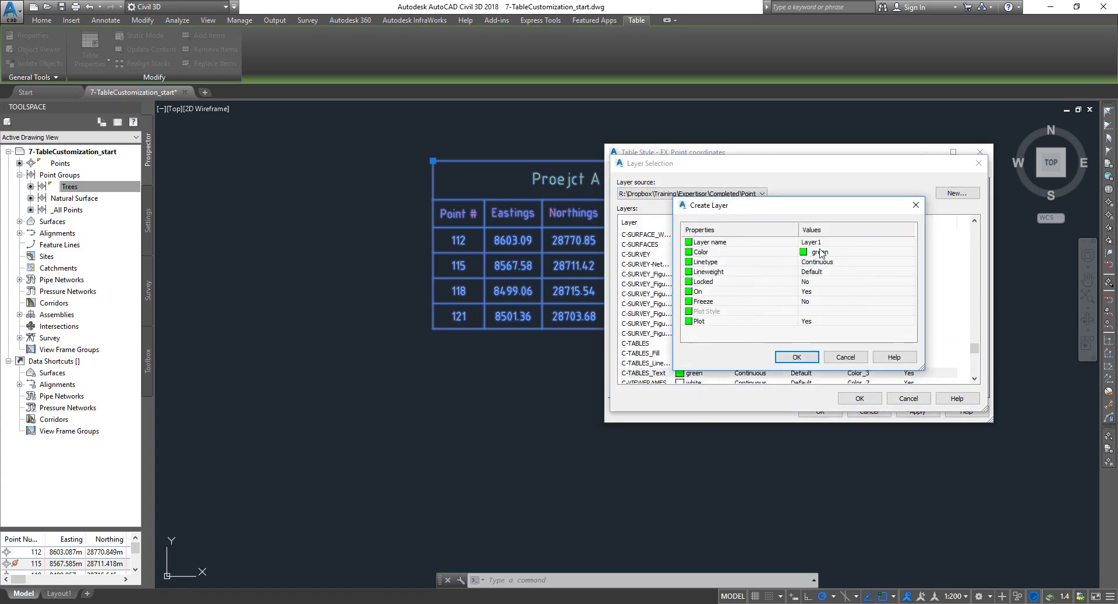
{"action": "left_click", "coordinate": [837, 242]}
{"action": "type", "text": "EX_Table_Title"}
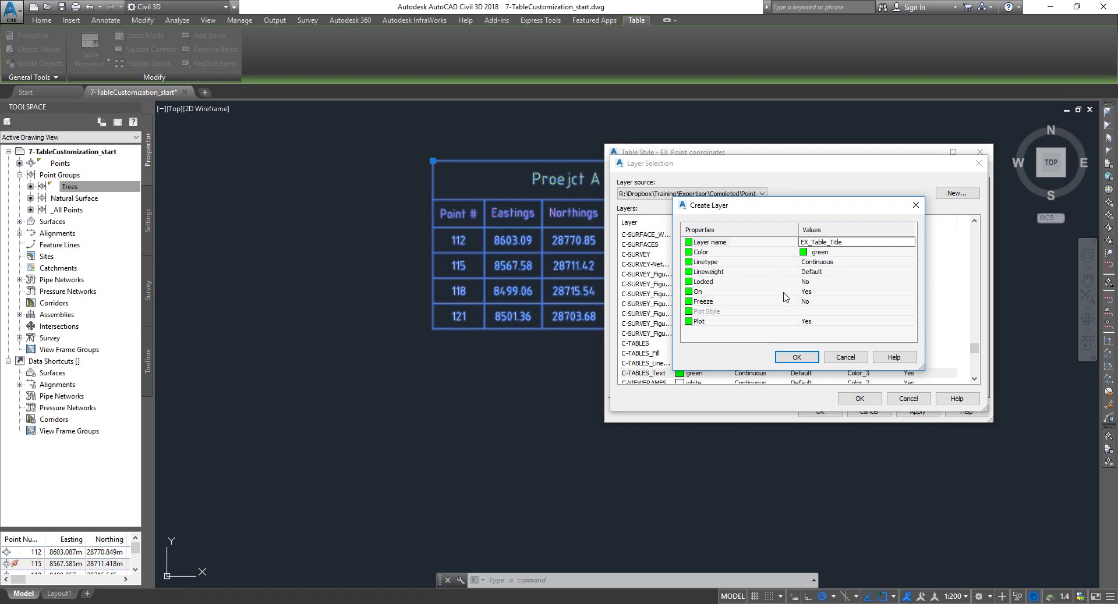
{"action": "left_click", "coordinate": [799, 357]}
{"action": "left_click", "coordinate": [859, 398]}
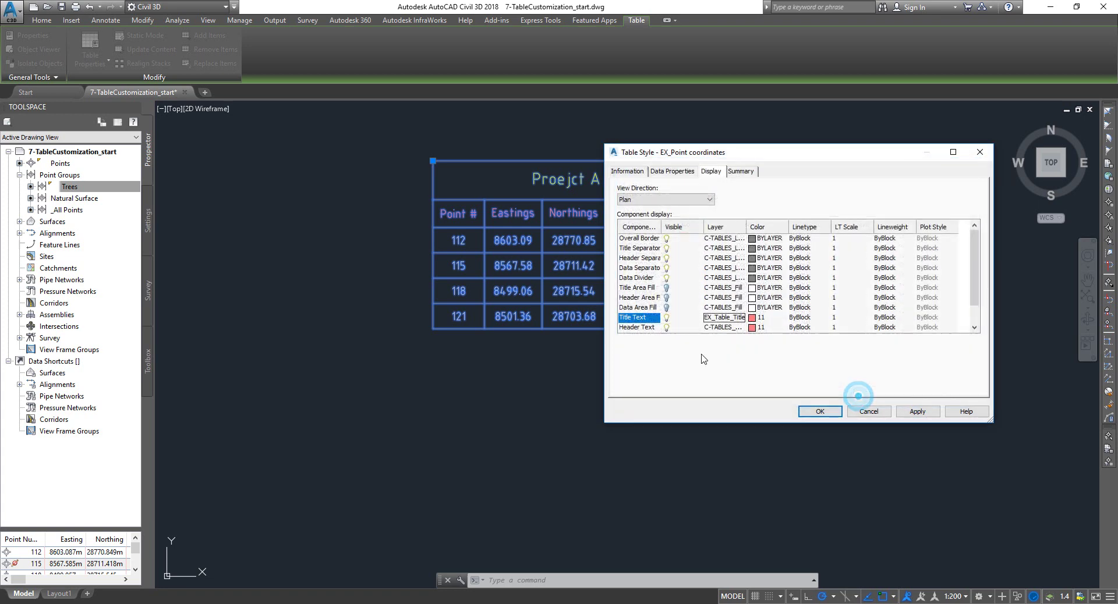
Set the Title Text colour to ByLayer.
{"action": "left_click", "coordinate": [765, 320]}
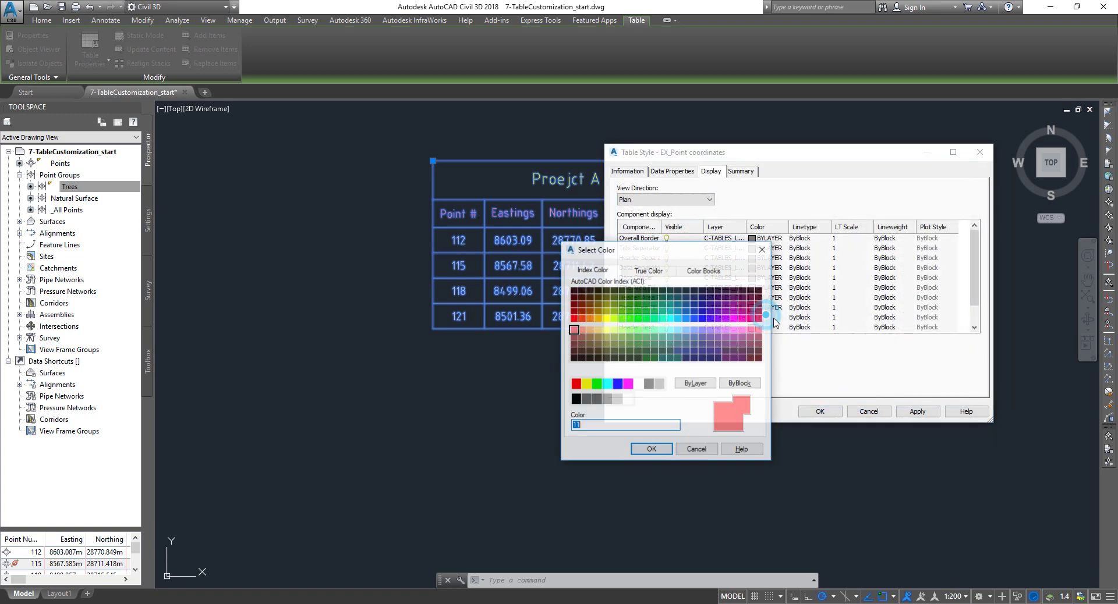
{"action": "left_click", "coordinate": [696, 383]}
{"action": "left_click", "coordinate": [669, 450]}
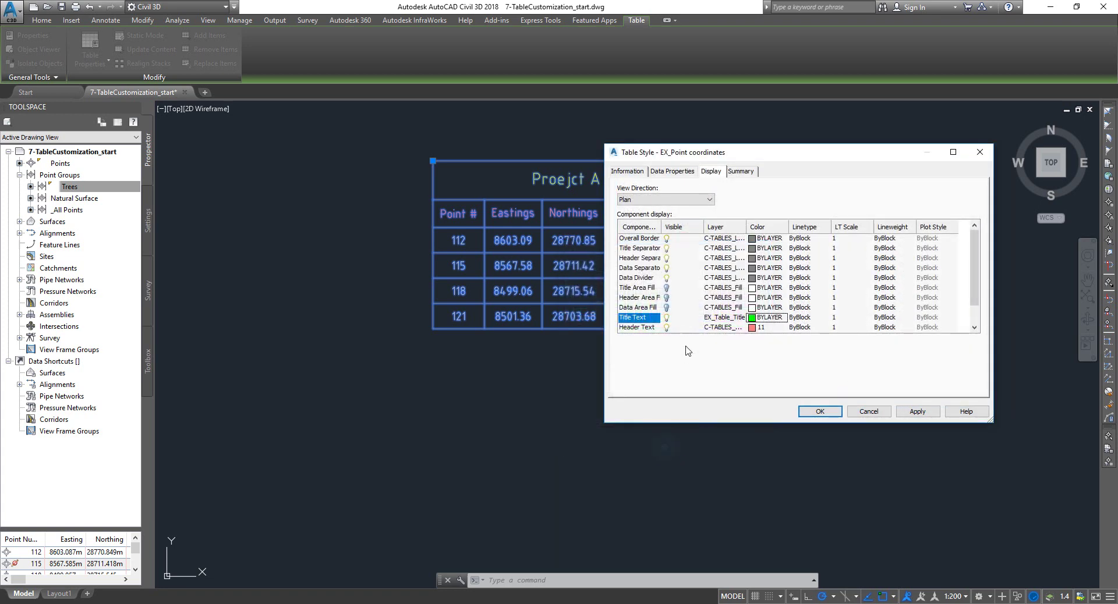
Select the Header Text component and review its colour choices without changing them.
{"action": "left_click", "coordinate": [641, 327]}
{"action": "scroll", "coordinate": [670, 303], "scroll_direction": "down", "scroll_amount": 1}
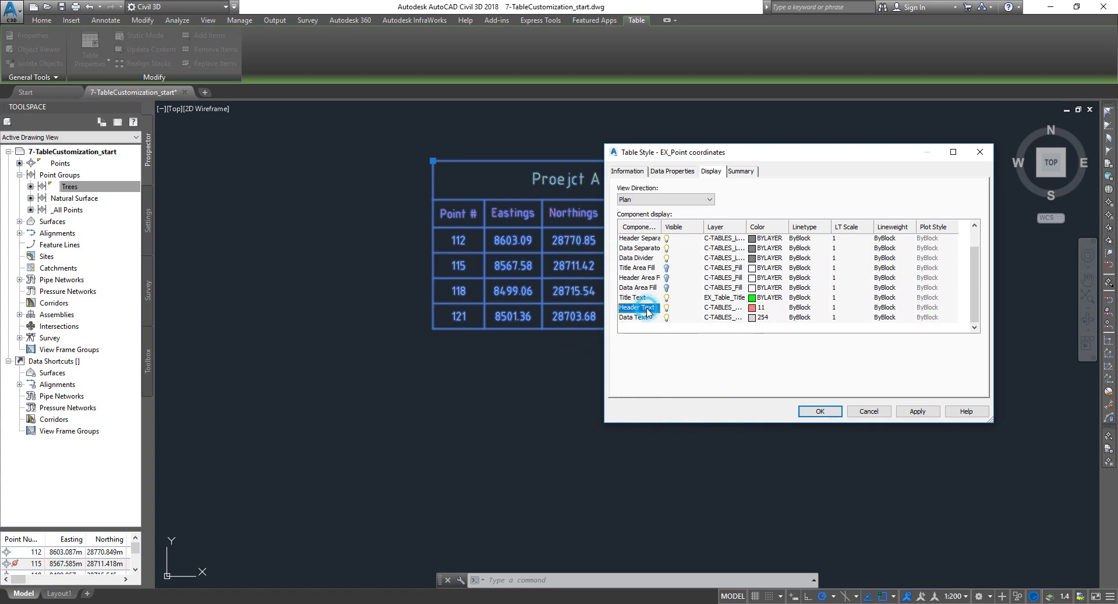
{"action": "left_click", "coordinate": [757, 309]}
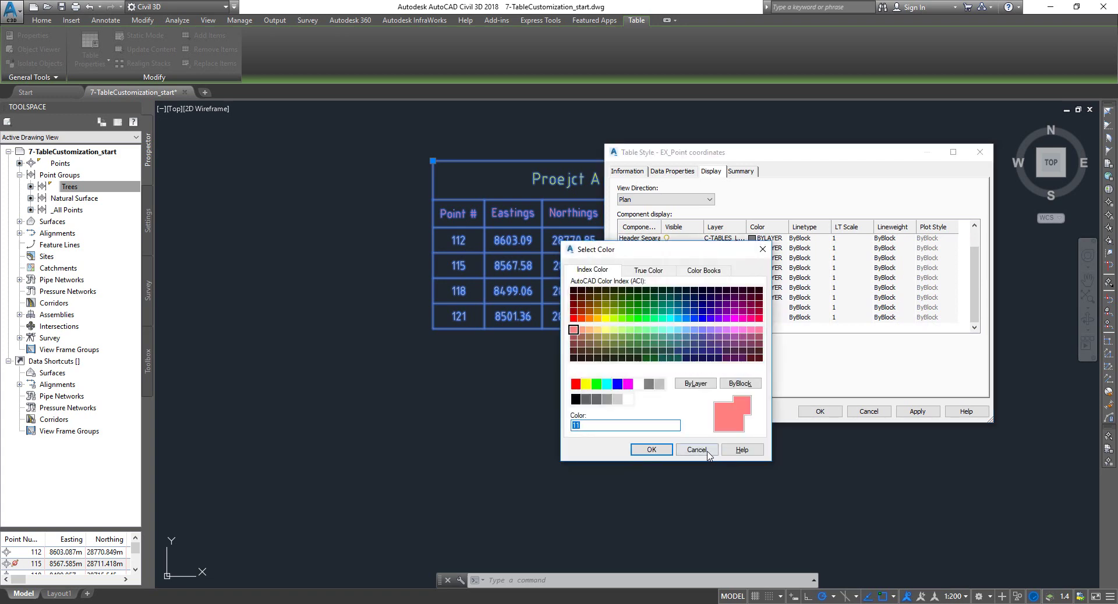
{"action": "left_click", "coordinate": [651, 449]}
Create a new cyan layer EX_Table_Header and assign it to the Header Text.
{"action": "left_click", "coordinate": [722, 307]}
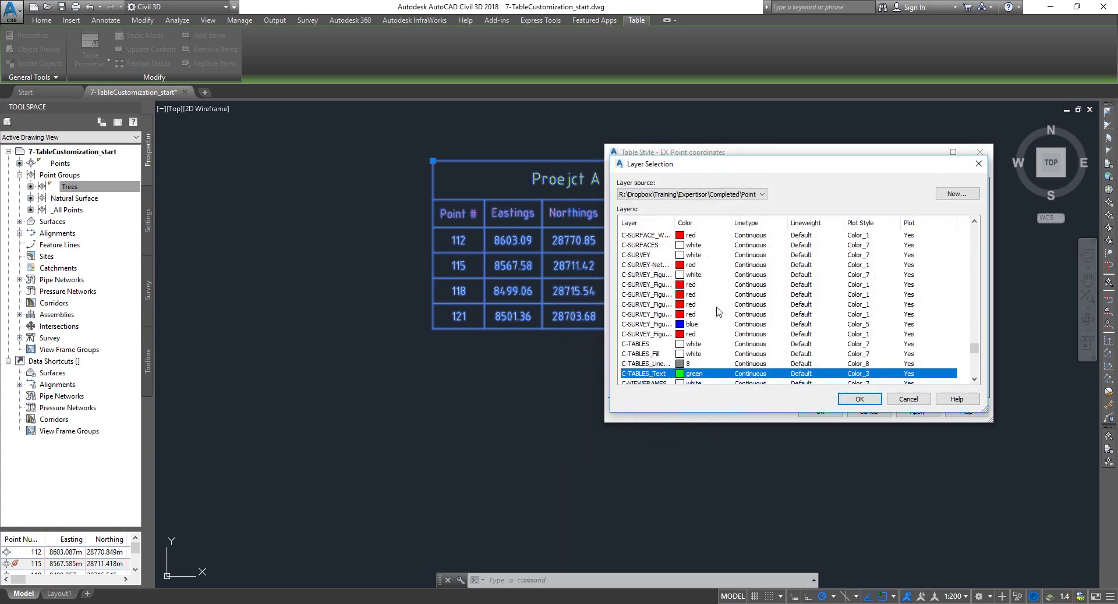
{"action": "left_click", "coordinate": [956, 195]}
{"action": "left_click", "coordinate": [842, 242]}
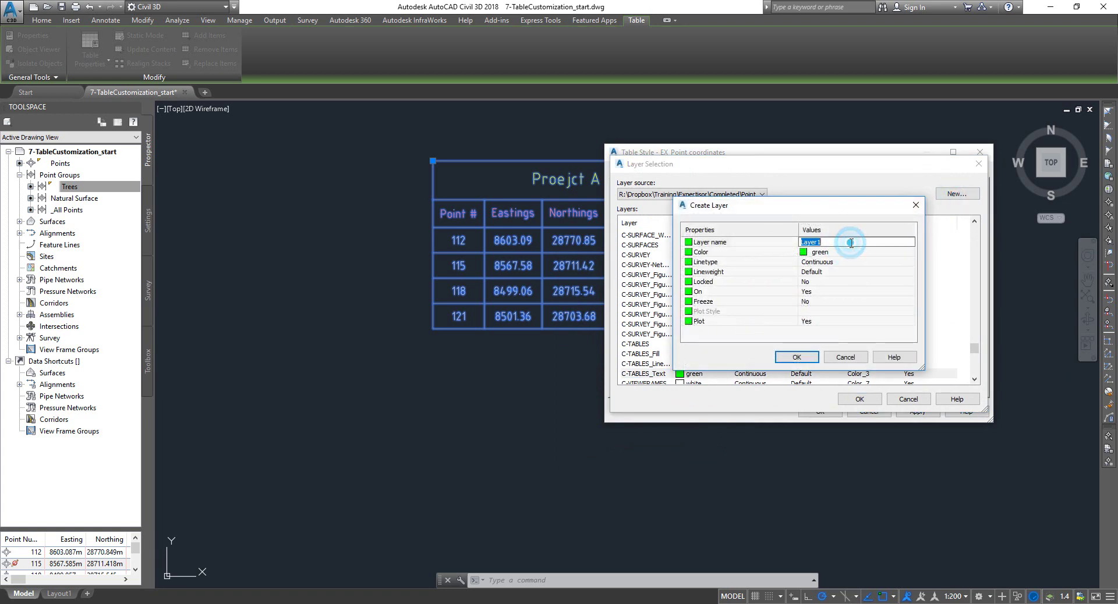
{"action": "type", "text": "EX_Table_Head"}
{"action": "left_click", "coordinate": [864, 251]}
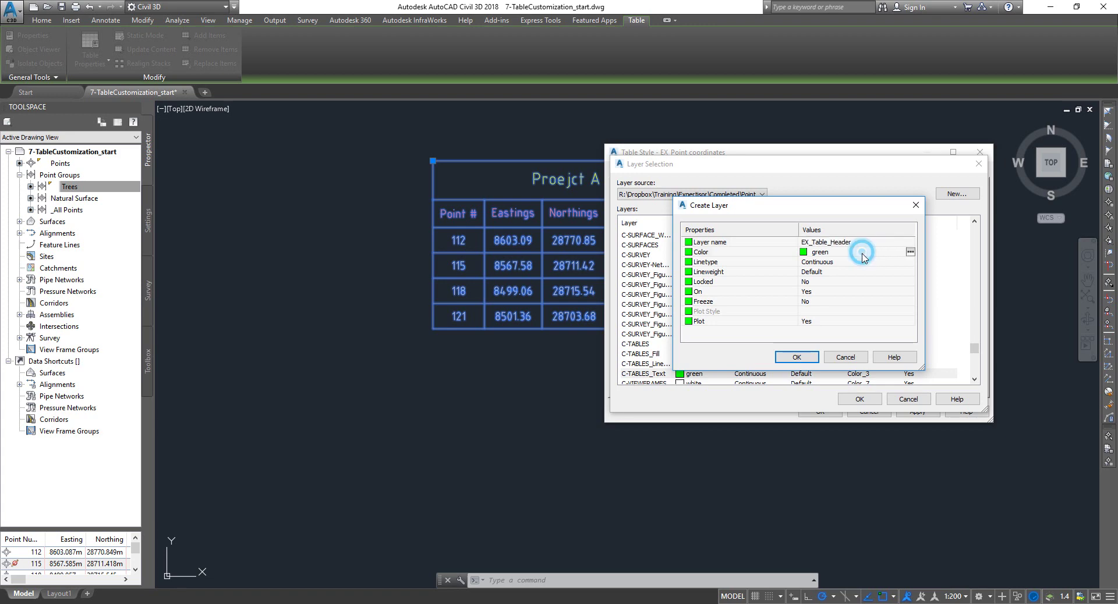
{"action": "left_click", "coordinate": [910, 251]}
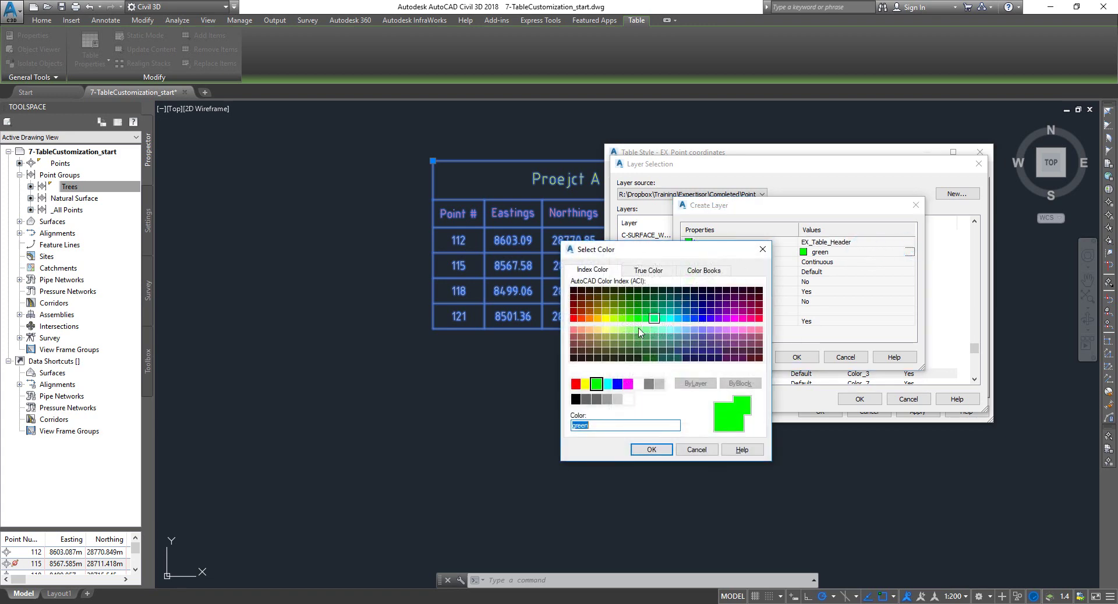
{"action": "left_click", "coordinate": [606, 383]}
{"action": "left_click", "coordinate": [651, 449]}
{"action": "left_click", "coordinate": [781, 358]}
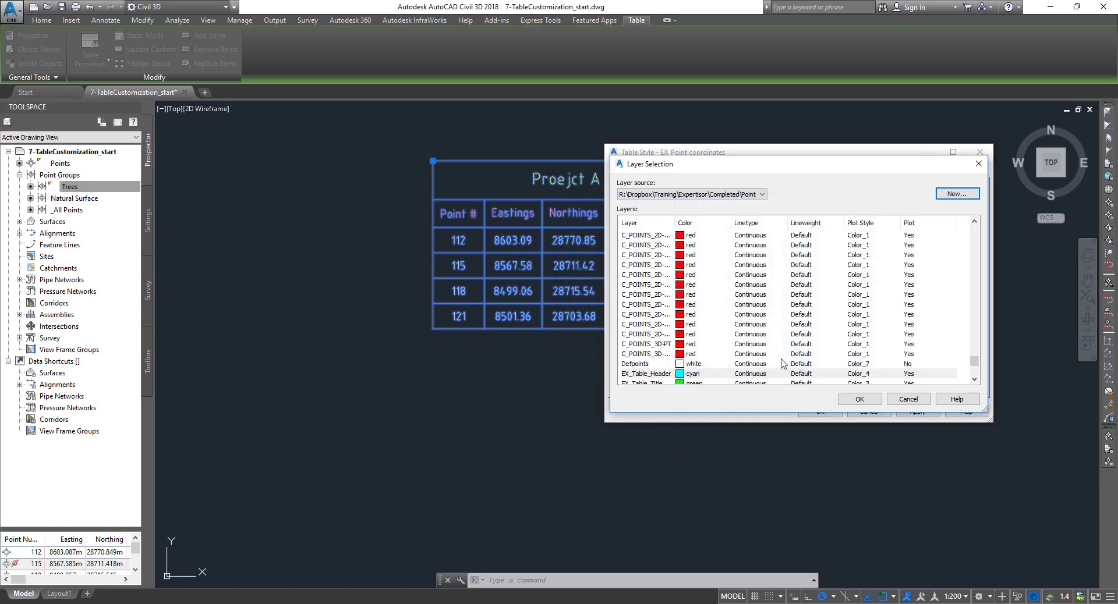
{"action": "left_click", "coordinate": [863, 400]}
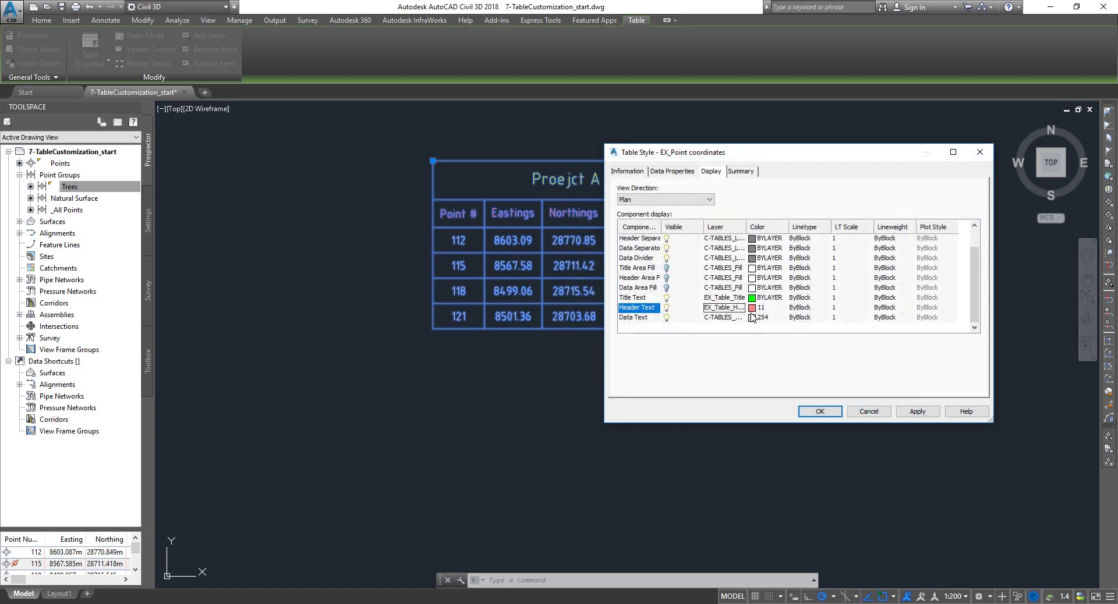
Set the Header Text colour to ByLayer, keeping the view direction at Plan.
{"action": "left_click", "coordinate": [763, 309]}
{"action": "left_click", "coordinate": [694, 384]}
{"action": "left_click", "coordinate": [651, 450]}
{"action": "left_click", "coordinate": [710, 200]}
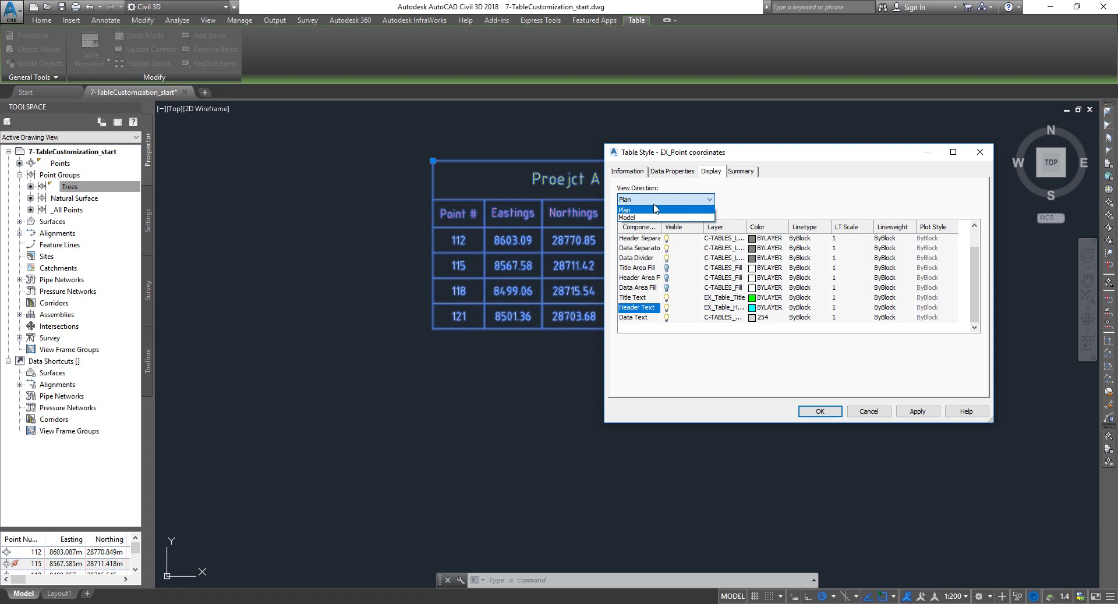
{"action": "left_click", "coordinate": [765, 200]}
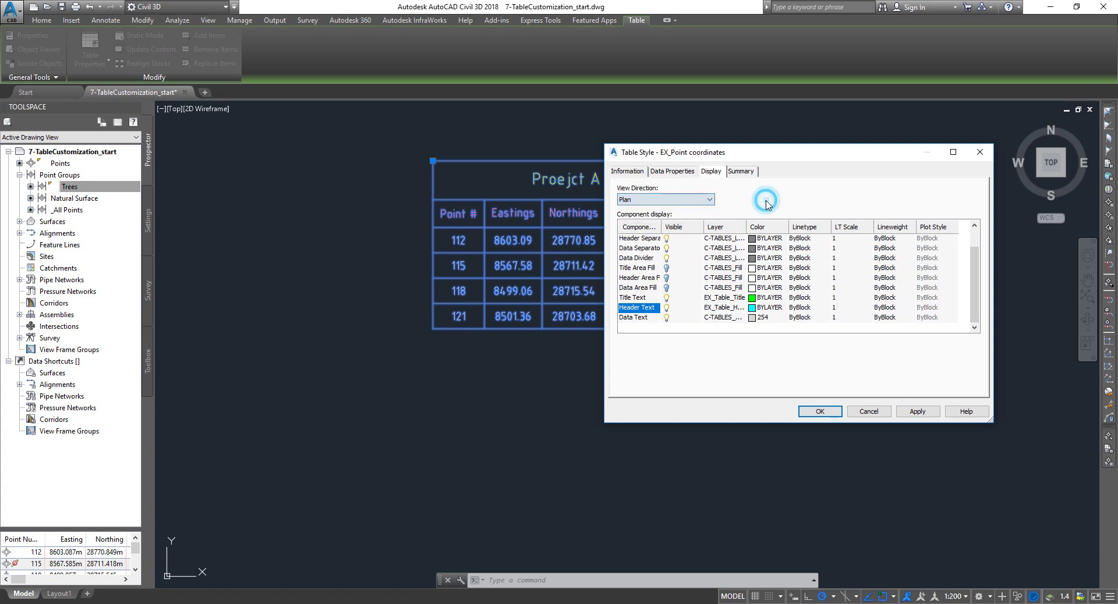
Apply the updated table style, then check the drawing's layer list on the Home tab.
{"action": "left_click", "coordinate": [814, 413]}
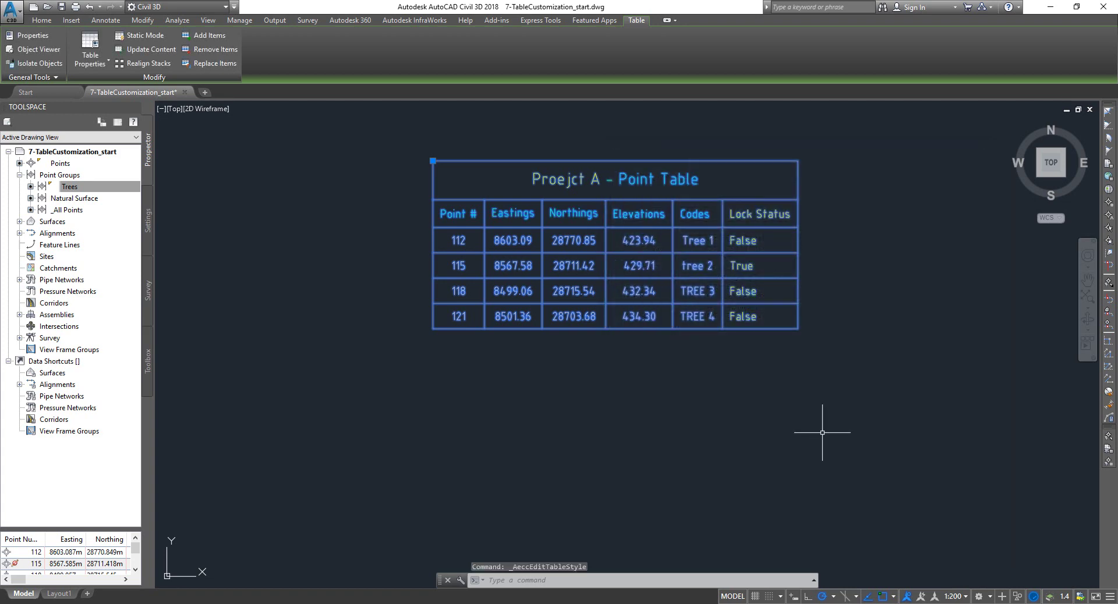
{"action": "left_click", "coordinate": [41, 20]}
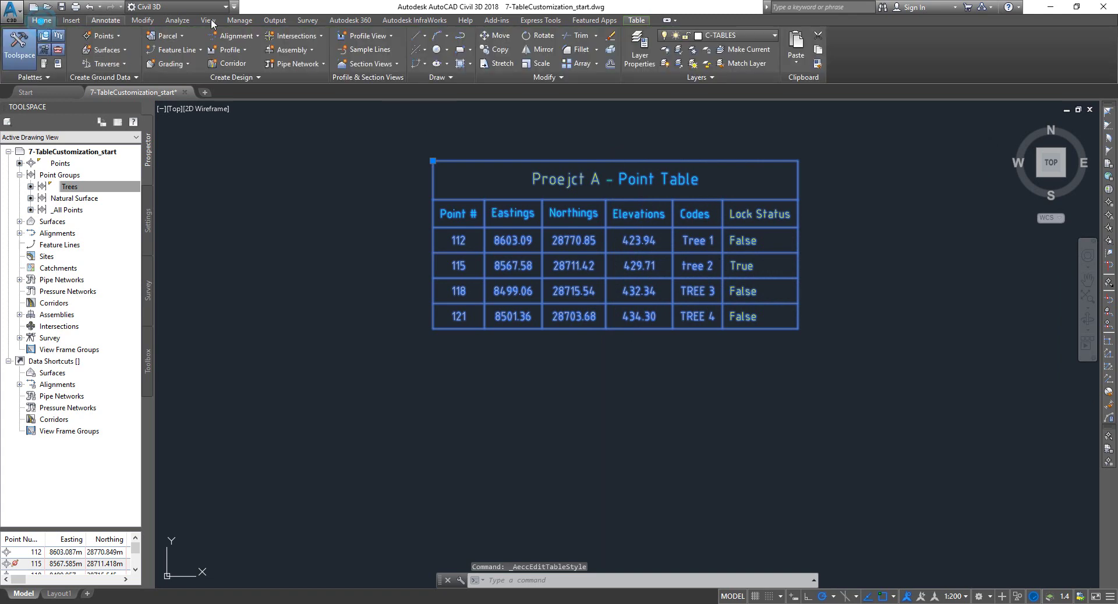
{"action": "left_click", "coordinate": [757, 36]}
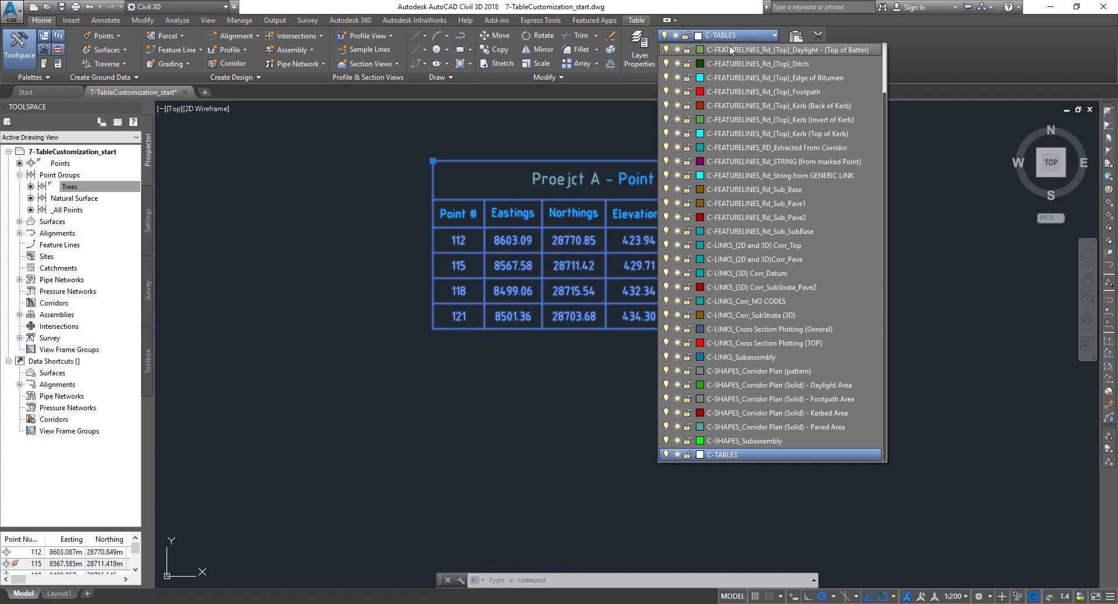
{"action": "left_click", "coordinate": [634, 43]}
Filter all layers by 'ex', widen the Name column and move the palette to reveal the table.
{"action": "left_click", "coordinate": [635, 47]}
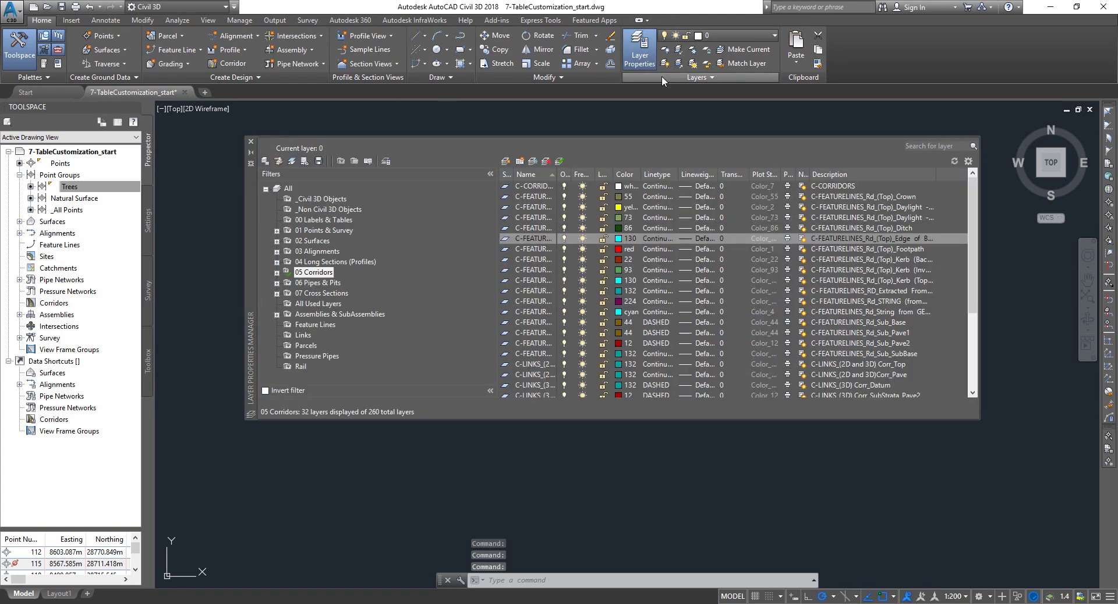
{"action": "left_click", "coordinate": [288, 190]}
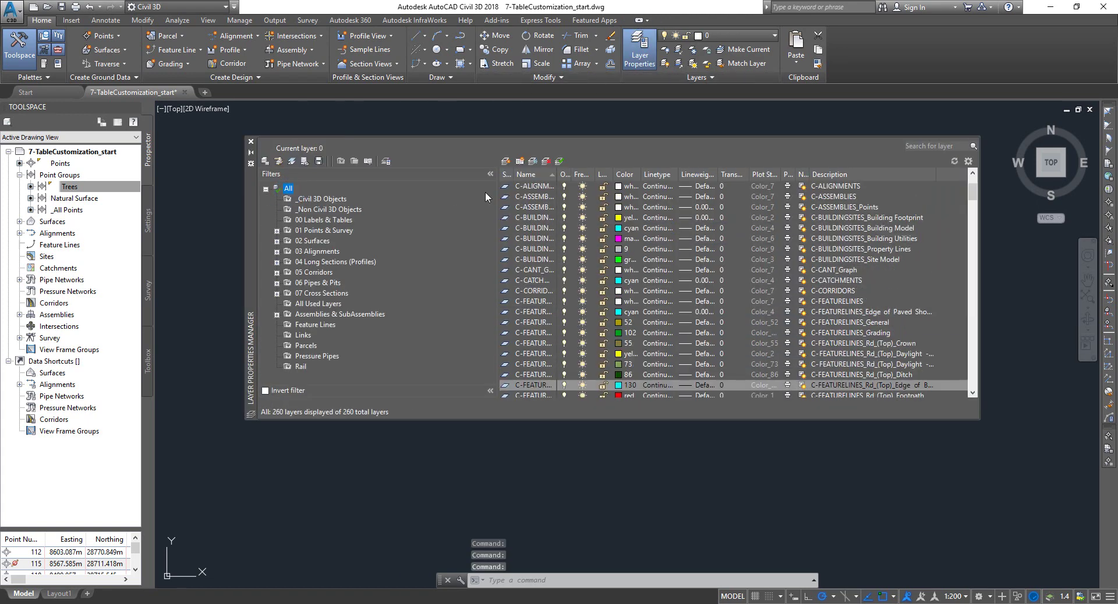
{"action": "left_click", "coordinate": [942, 145]}
{"action": "type", "text": "ex*"}
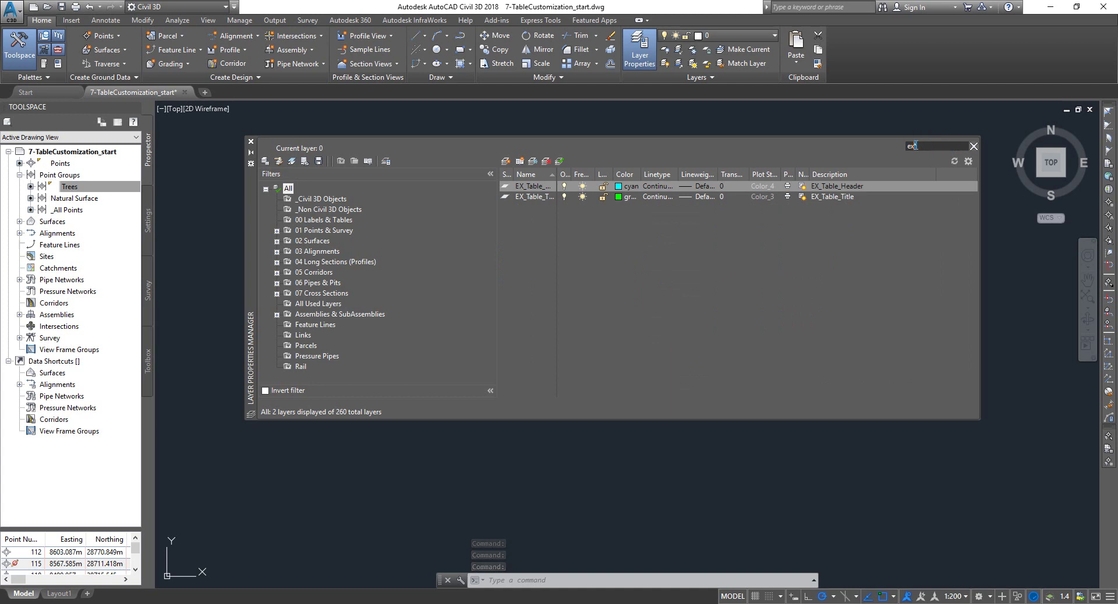
{"action": "left_click_drag", "start_coordinate": [554, 169], "coordinate": [631, 170]}
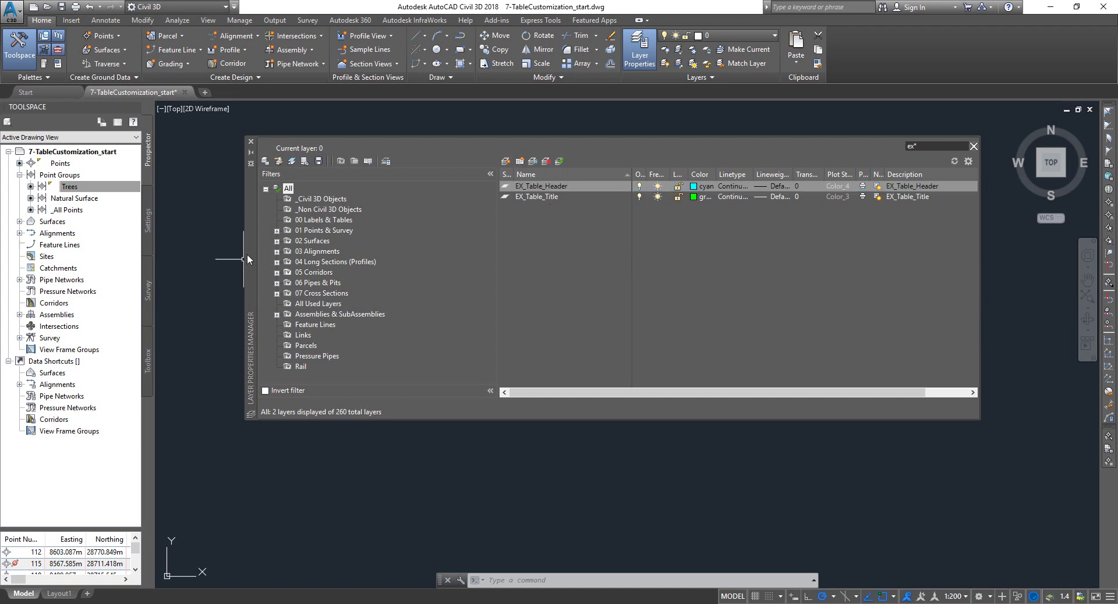
{"action": "left_click_drag", "start_coordinate": [246, 260], "coordinate": [237, 436]}
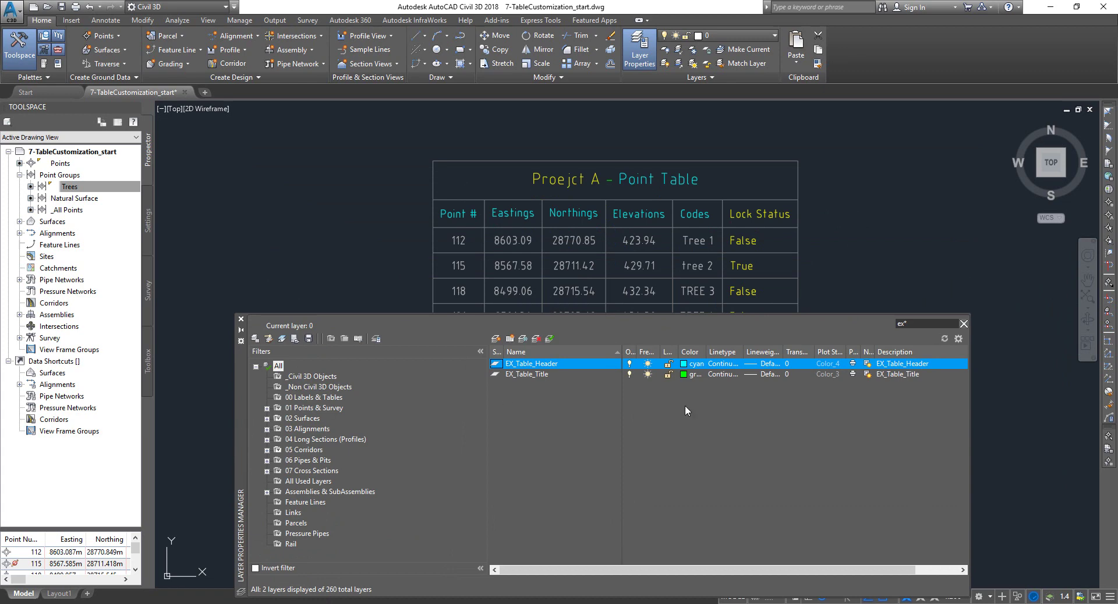
Change the EX_Table_Header layer colour to magenta and close the Layer Properties Manager.
{"action": "left_click", "coordinate": [684, 367]}
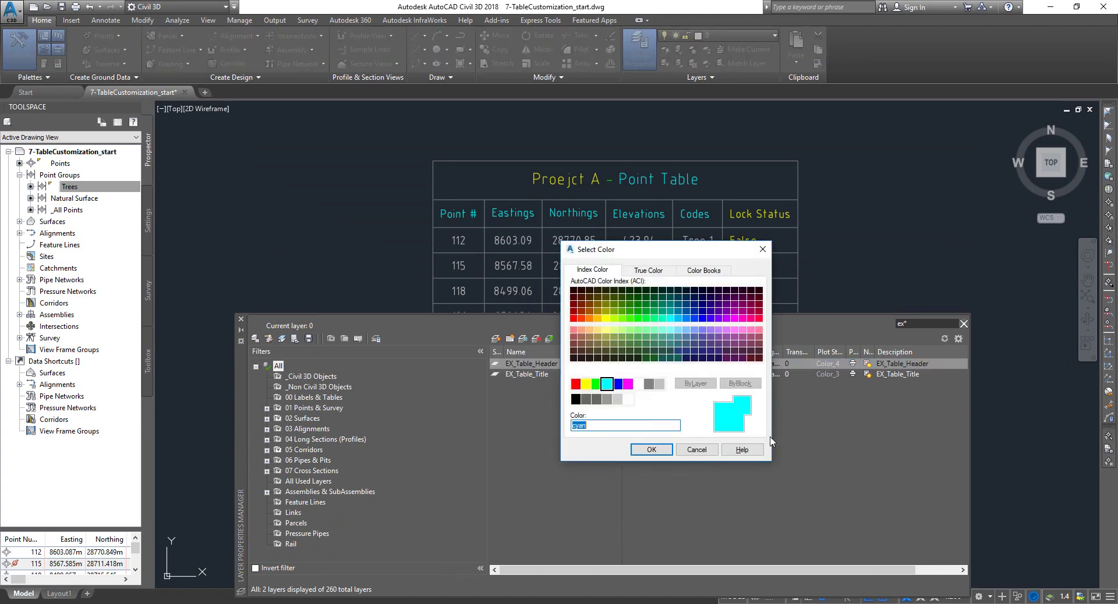
{"action": "left_click", "coordinate": [627, 384]}
{"action": "left_click", "coordinate": [645, 450]}
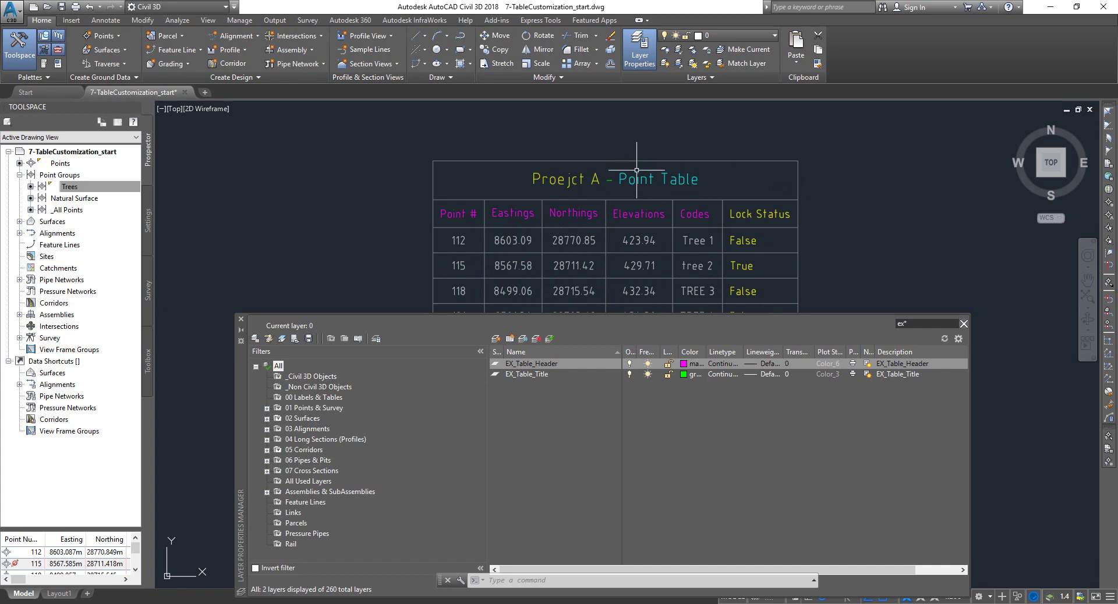
{"action": "left_click", "coordinate": [241, 319]}
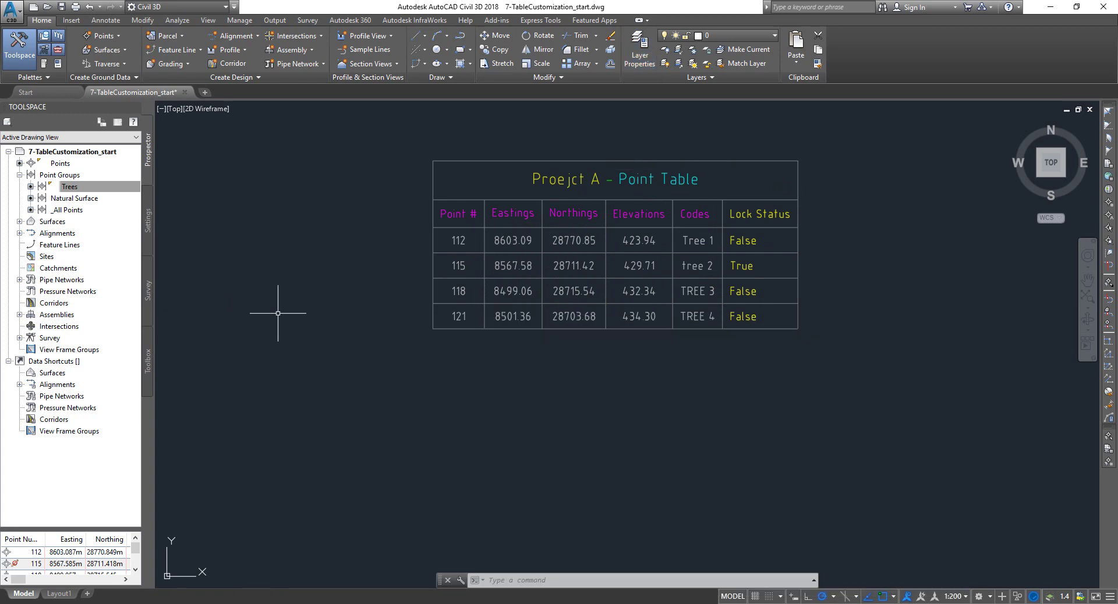